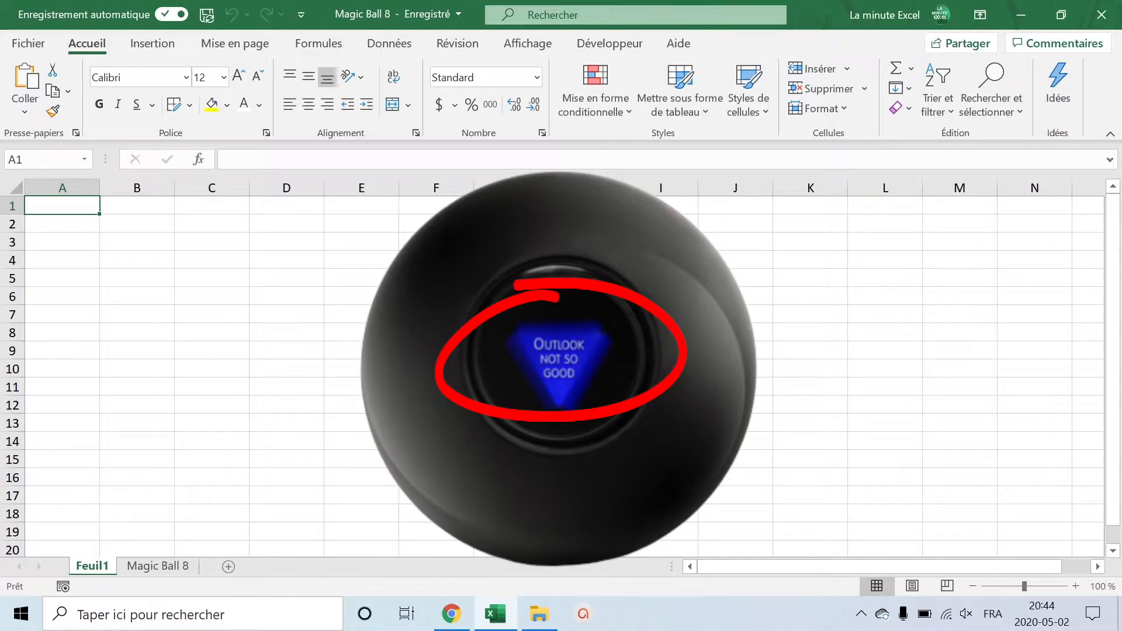
View the finished Magic Ball 8 sheet and try its "Réponse à ma question" button several times
{"action": "left_click", "coordinate": [169, 569]}
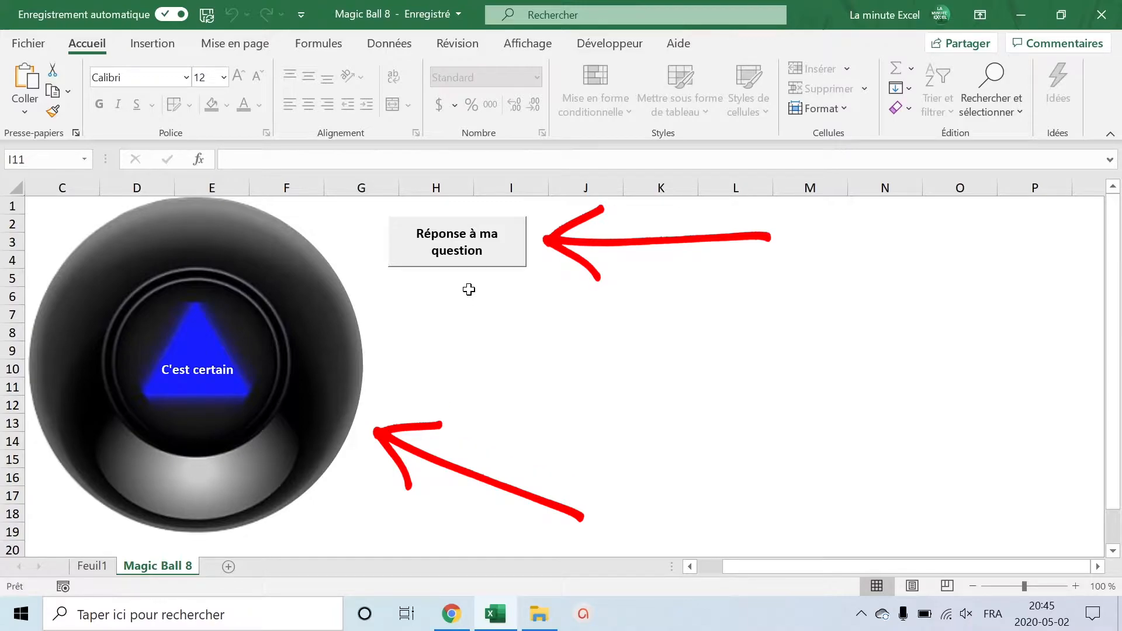
{"action": "left_click", "coordinate": [474, 252]}
{"action": "left_click", "coordinate": [474, 252]}
{"action": "left_click", "coordinate": [473, 253]}
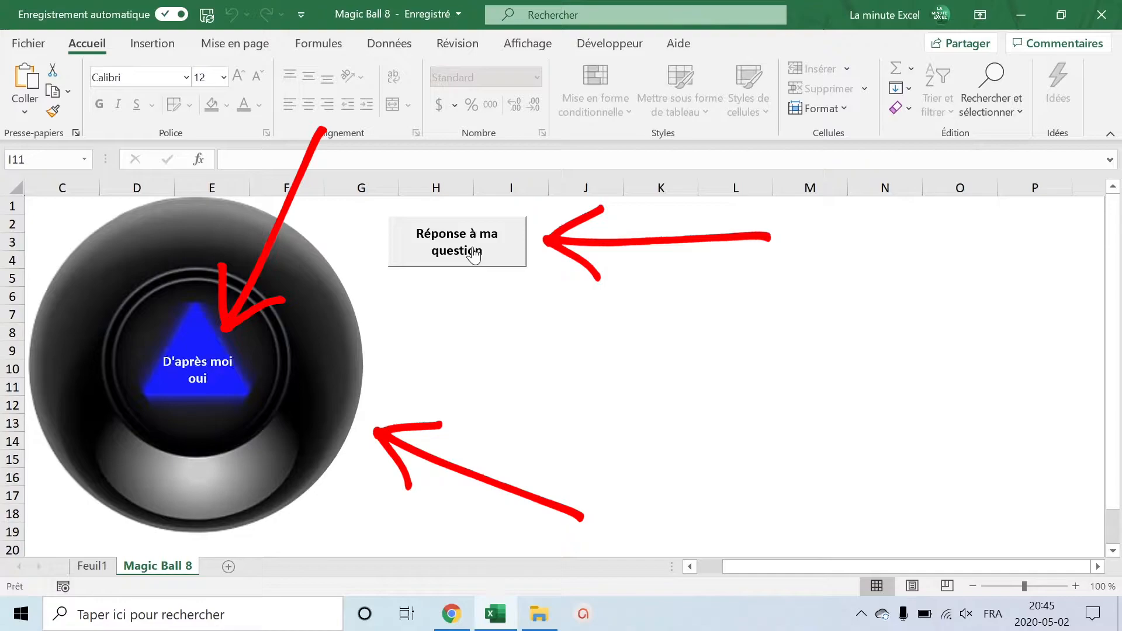
{"action": "left_click", "coordinate": [473, 252]}
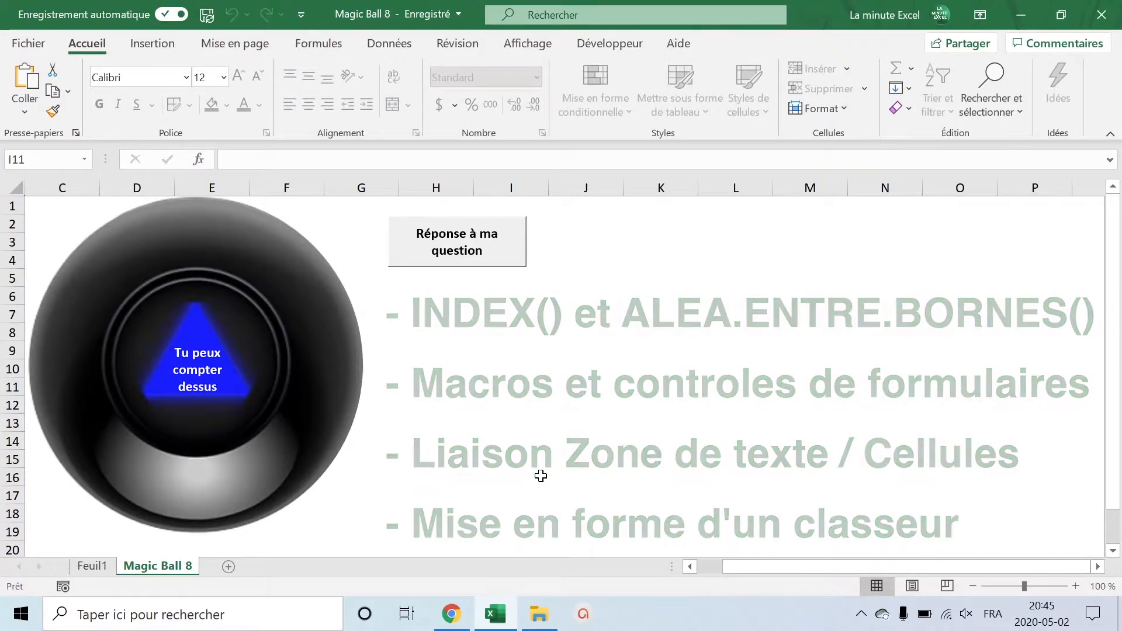
Fill cells A1:A20 of Feuil1 with the twenty possible answers, from "Essaye plus tard" to "Impossible"
{"action": "left_click", "coordinate": [453, 614]}
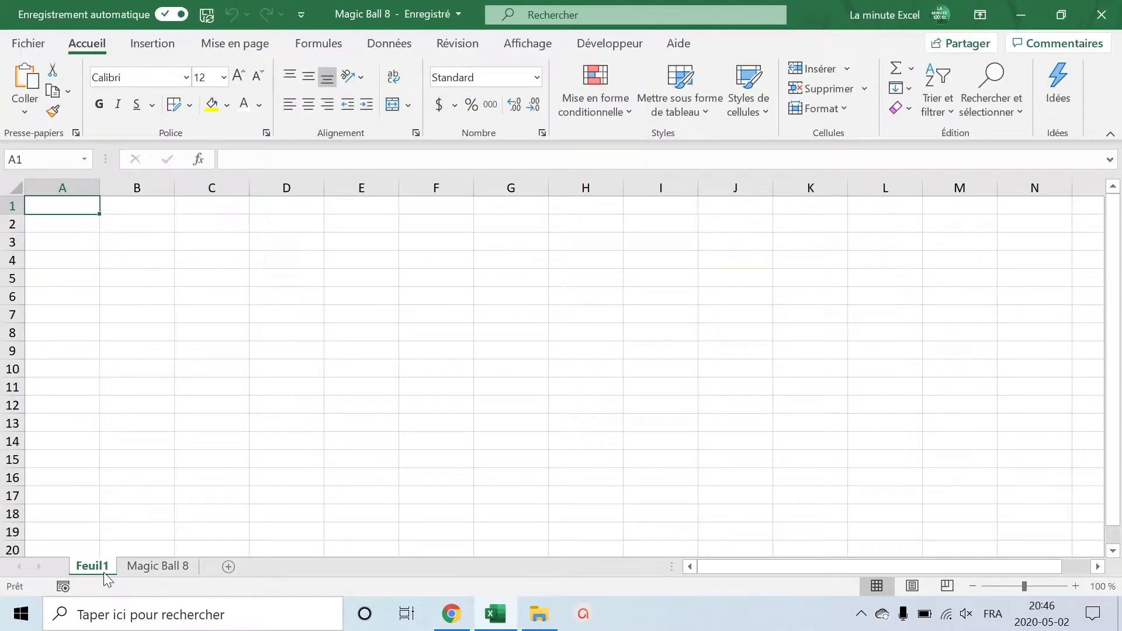
{"action": "type", "text": "Essaye plus tard Essaye encore Pas d'avis C'est ton destin Le sort en est jeté Une chance sur deux Repose ta question D'après moi oui C'est certain Oui absolument Tu peux compter dessus Sans aucun doute Très probable Oui C'est bien parti C'est non Peu probable Faut pas rêver N'y compte pas Impossible"}
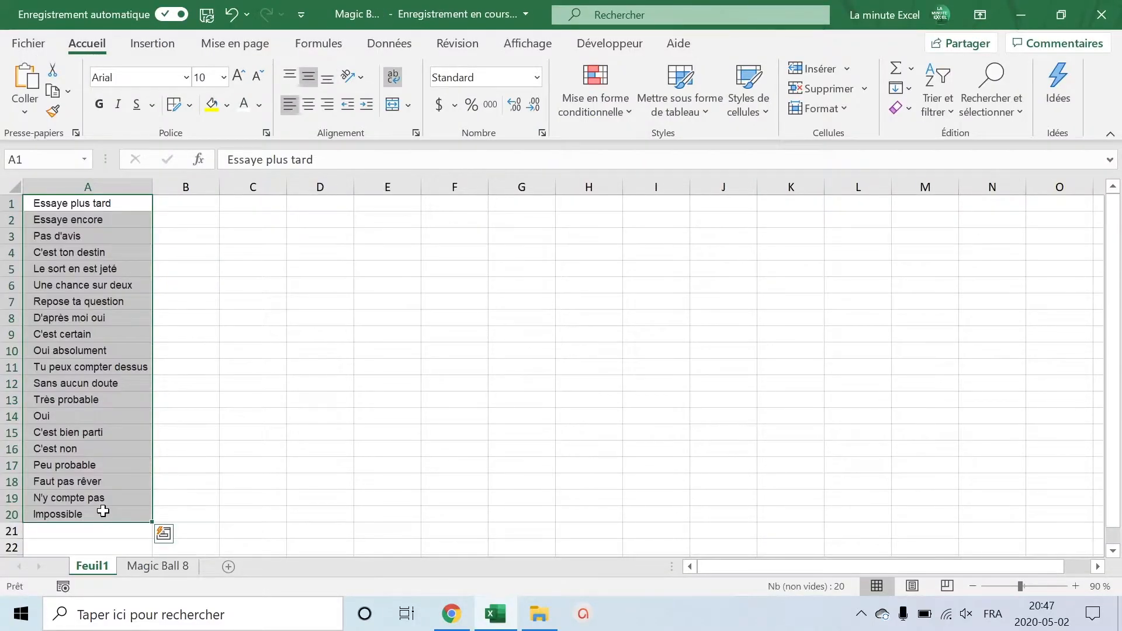
Enter =INDEX(A1:A20;ALEA.ENTRE.BORNES(1;20)) in cell C1 and fit column C's width to its content
{"action": "left_click", "coordinate": [252, 203]}
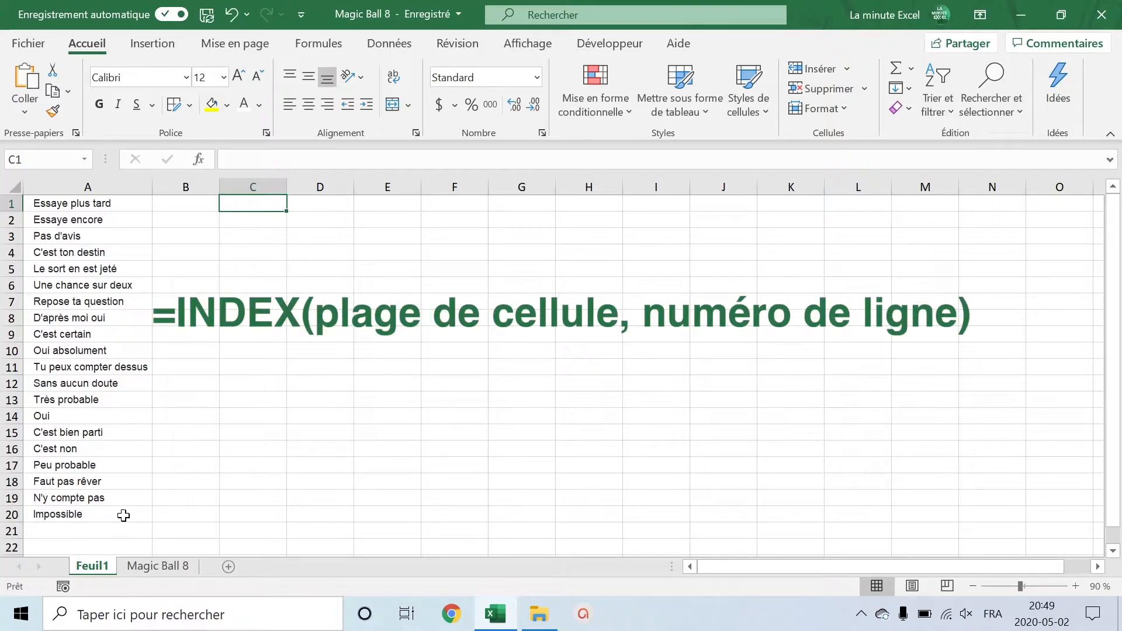
{"action": "type", "text": "=index"}
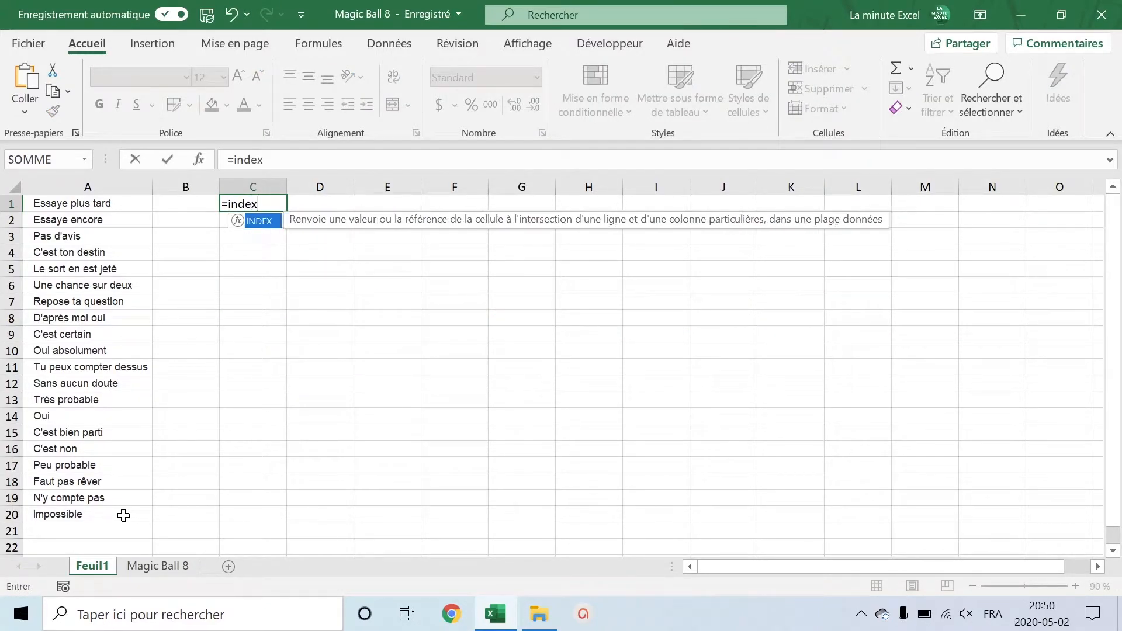
{"action": "type", "text": "("}
{"action": "left_click_drag", "start_coordinate": [119, 199], "coordinate": [89, 514]}
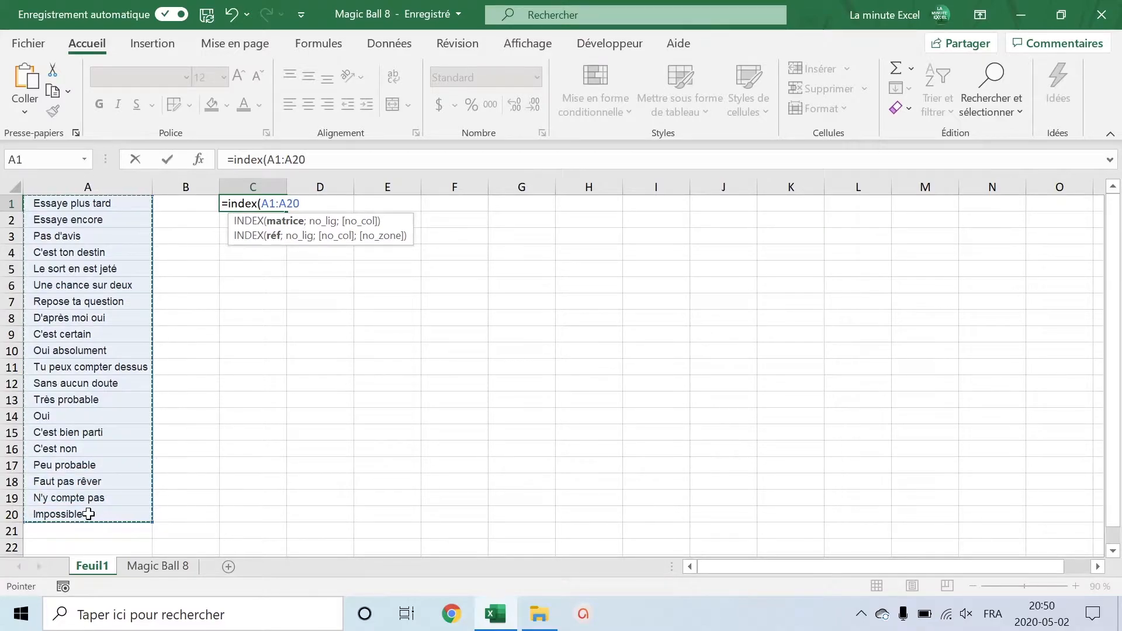
{"action": "type", "text": ";ALEA.ENTRE.BORNES("}
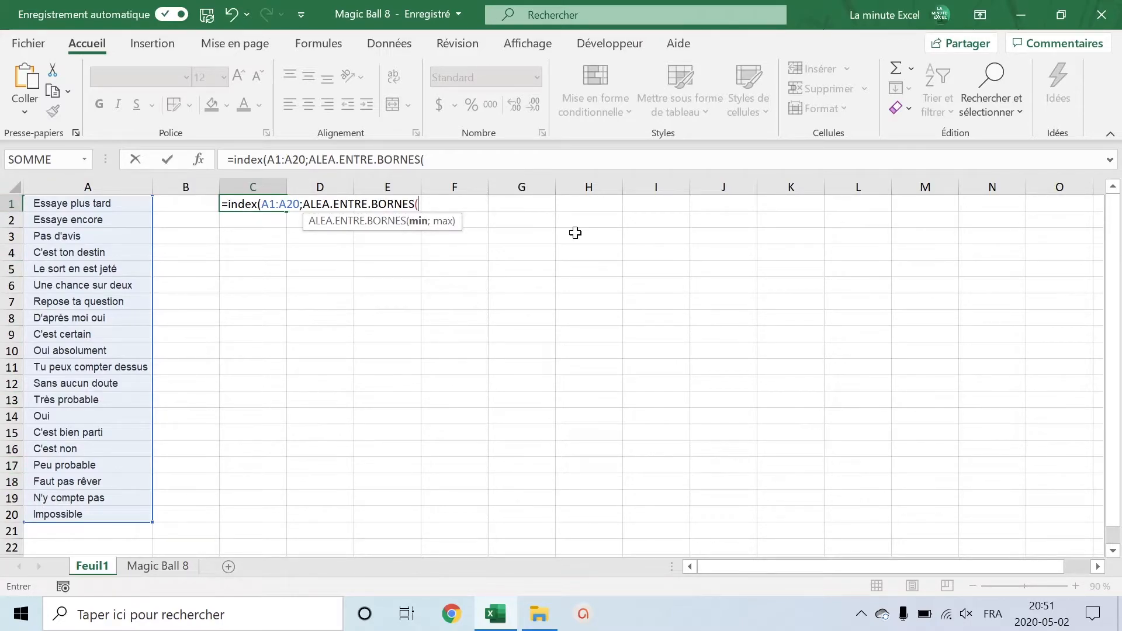
{"action": "type", "text": "1;20))"}
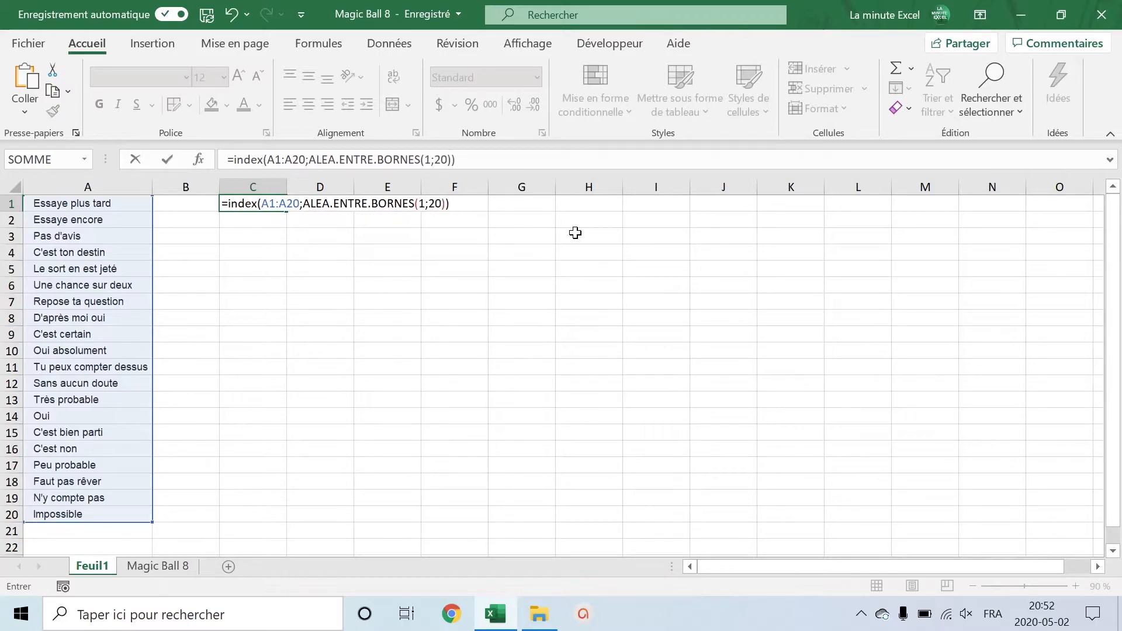
{"action": "key", "text": "Return"}
{"action": "double_click", "coordinate": [287, 179]}
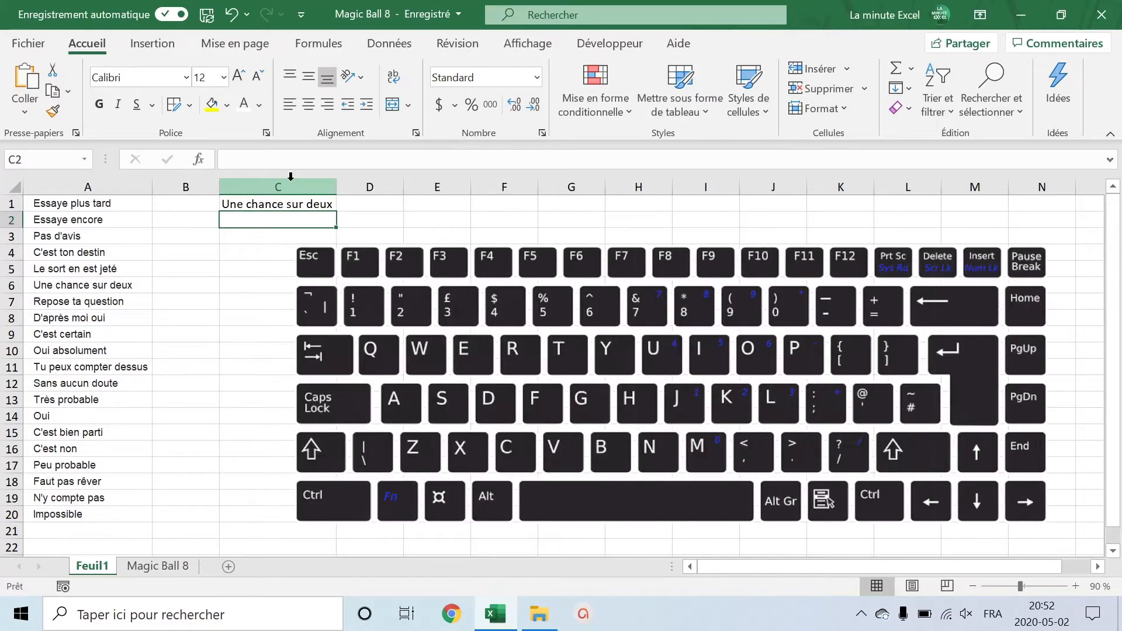
Recalculate the sheet several times to check the random answer in C1
{"action": "key", "text": "F9"}
{"action": "key", "text": "F9"}
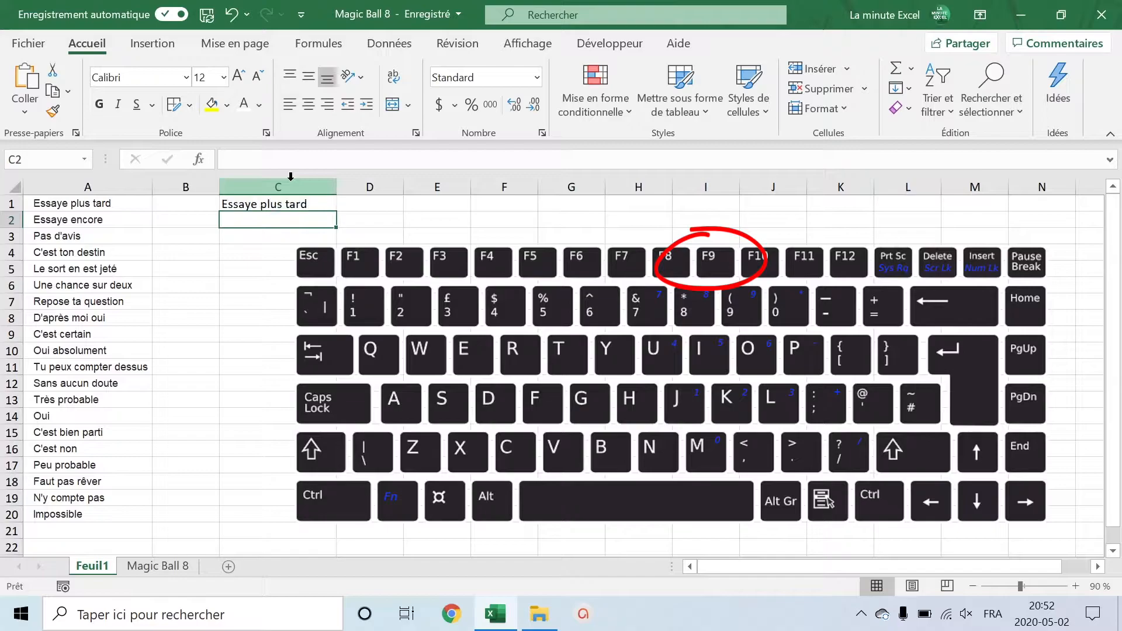
{"action": "key", "text": "F9"}
{"action": "key", "text": "F9"}
{"action": "key", "text": "F9"}
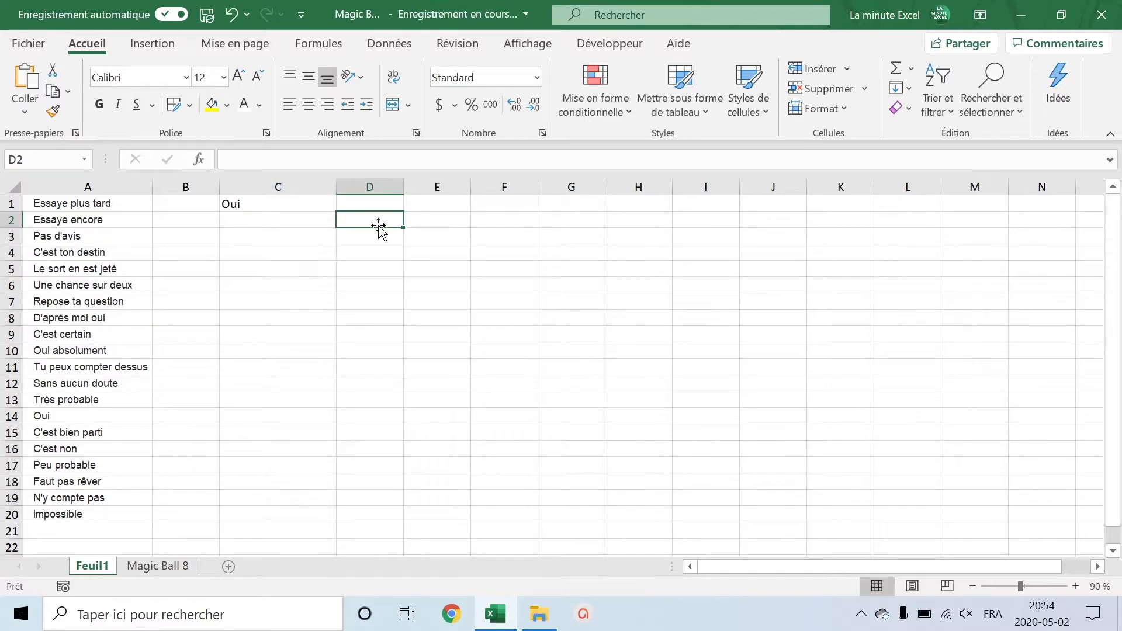
Record a macro named Nouvelle_Reponse in this workbook that recalculates the sheet, and stop the recording
{"action": "left_click", "coordinate": [325, 200]}
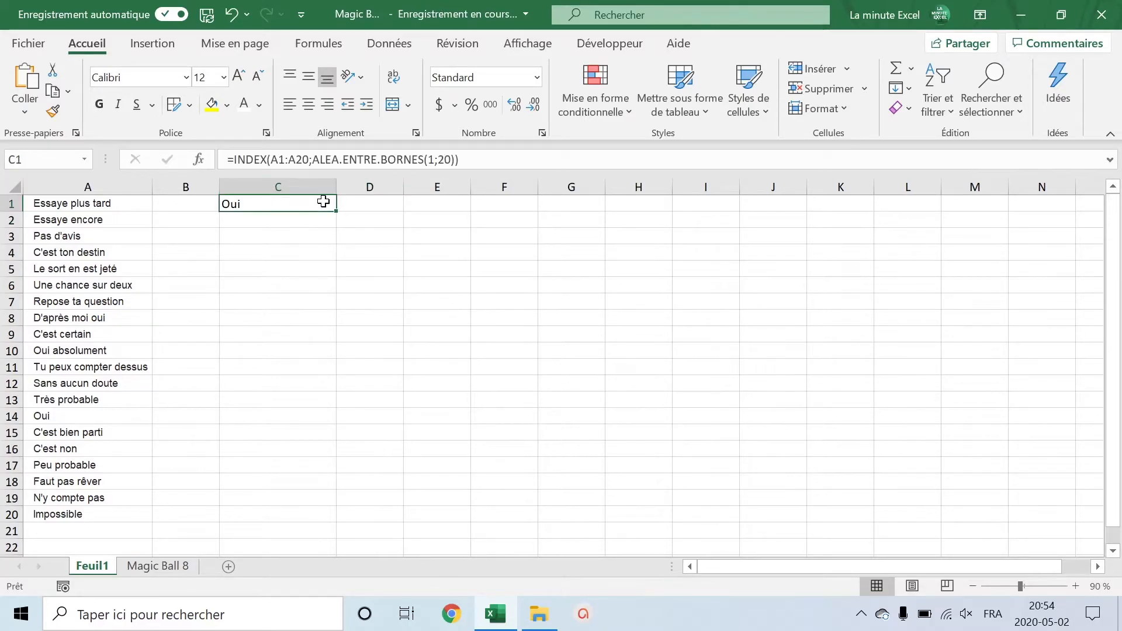
{"action": "left_click", "coordinate": [602, 44]}
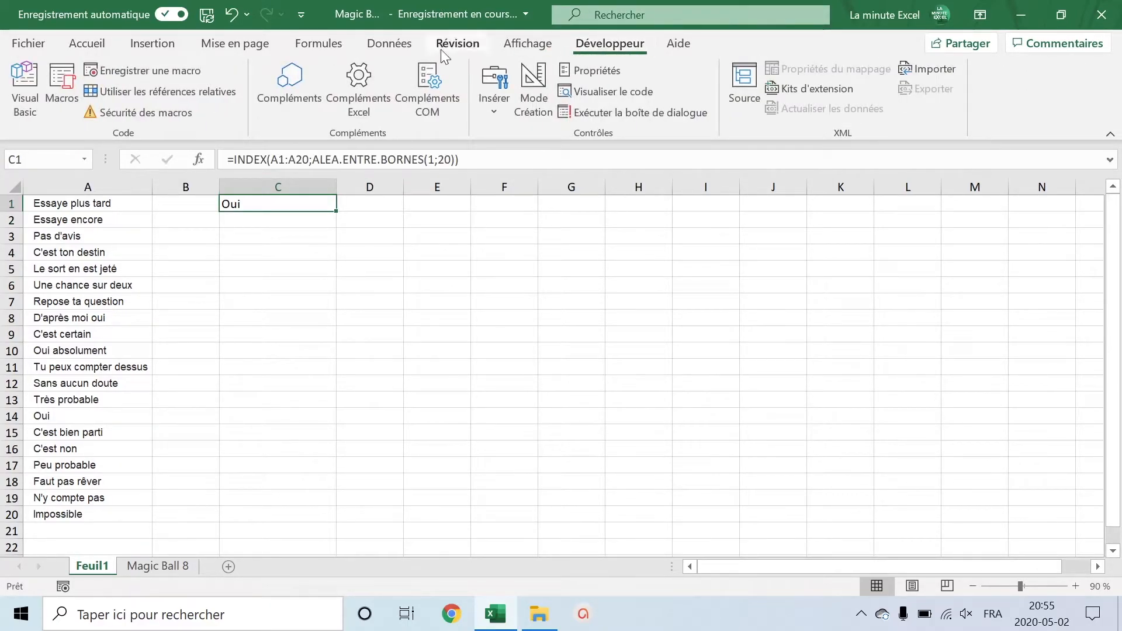
{"action": "left_click", "coordinate": [135, 69]}
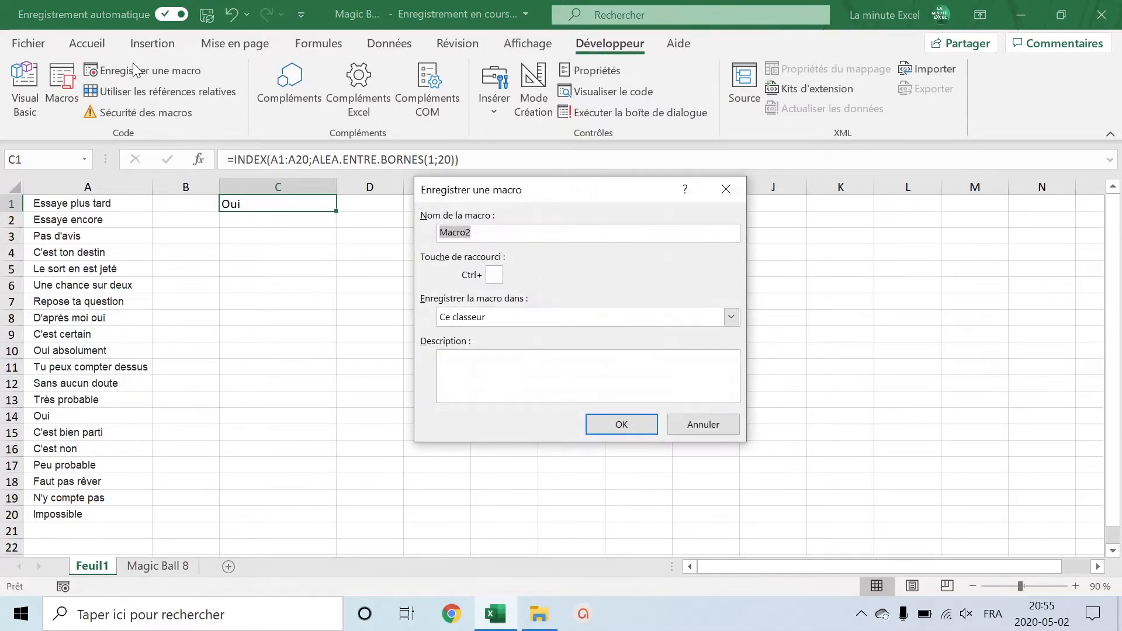
{"action": "type", "text": "Nouvelle_Reponse"}
{"action": "left_click", "coordinate": [622, 424]}
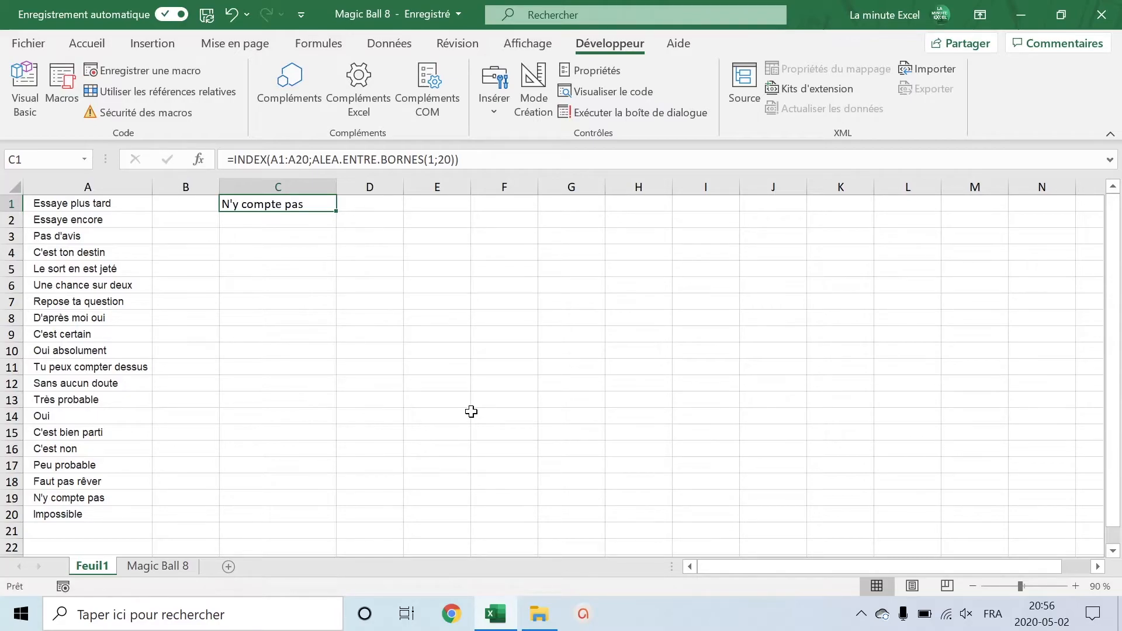
{"action": "key", "text": "F9"}
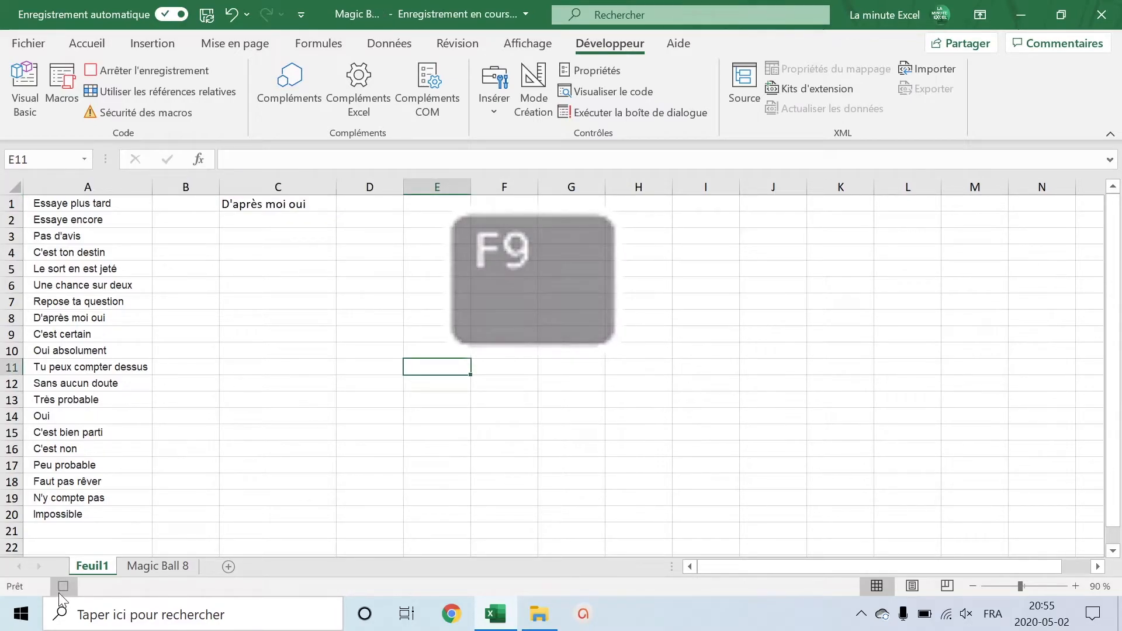
{"action": "left_click", "coordinate": [63, 586]}
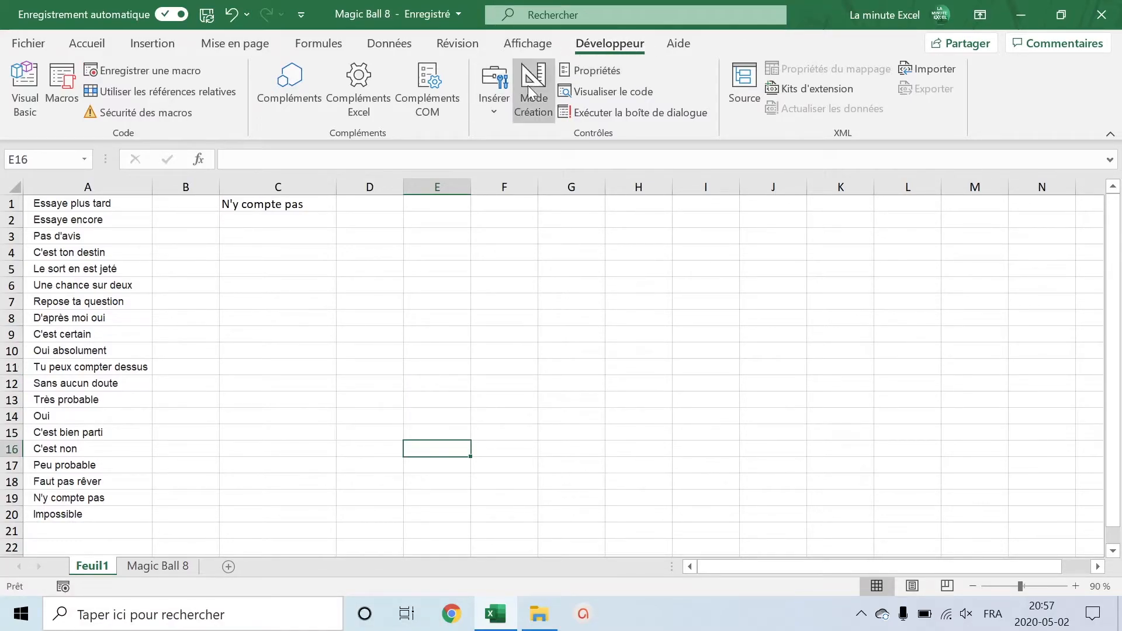
Draw a form button across D2:E5, assign it the Nouvelle_Reponse macro and label it "Réponse à ma question"
{"action": "left_click", "coordinate": [493, 97]}
{"action": "left_click", "coordinate": [485, 156]}
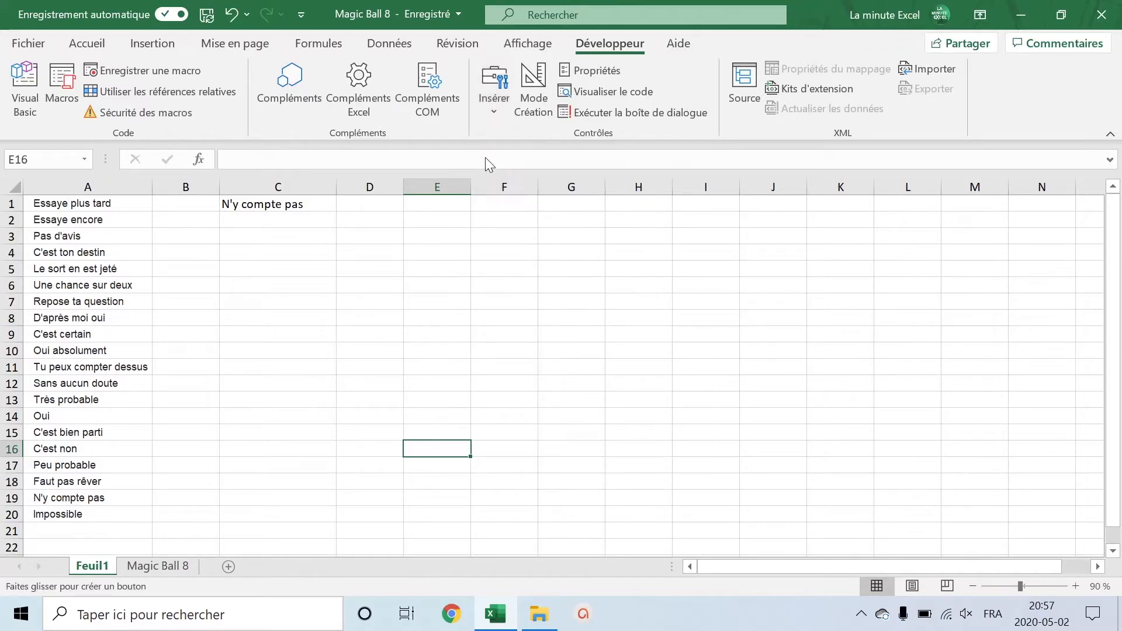
{"action": "left_click_drag", "start_coordinate": [332, 218], "coordinate": [465, 269]}
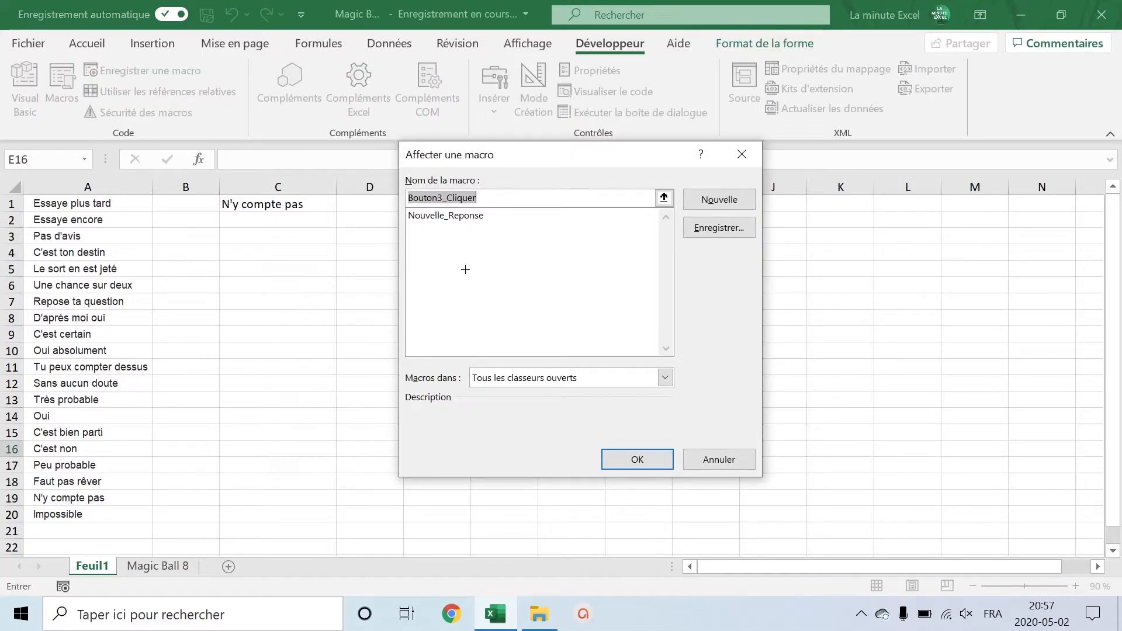
{"action": "left_click", "coordinate": [459, 218]}
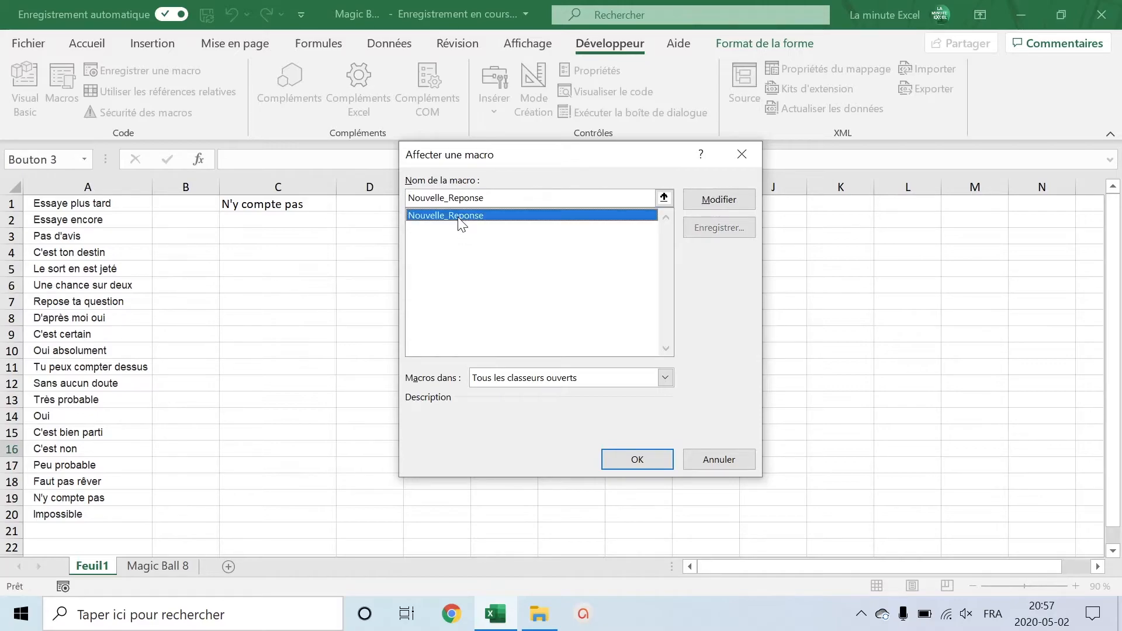
{"action": "left_click", "coordinate": [636, 460]}
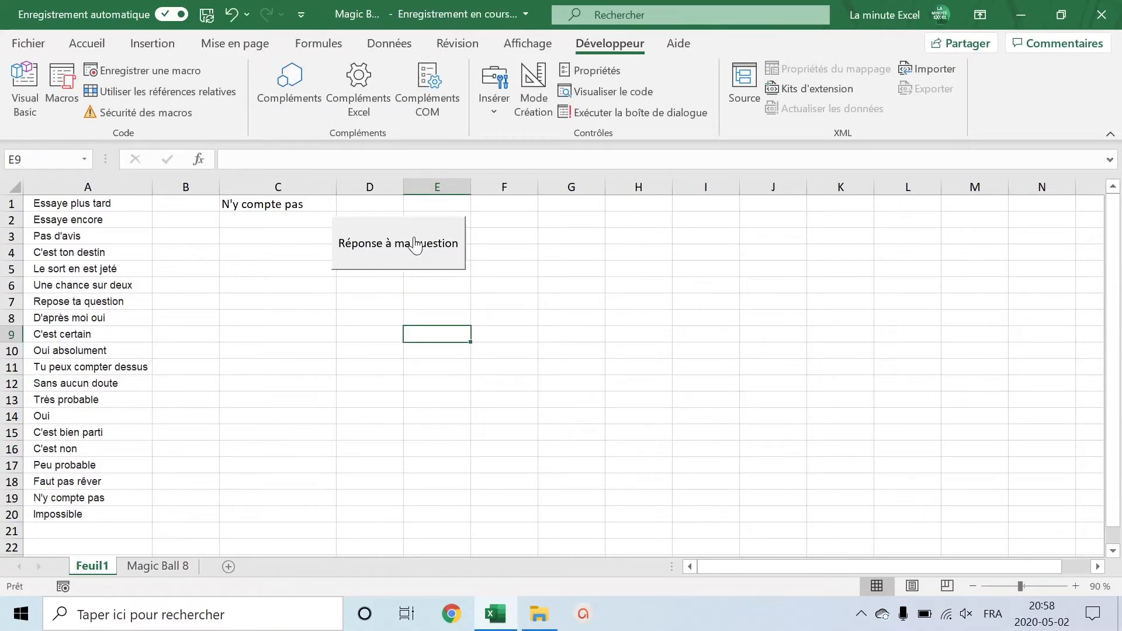
Run the "Réponse à ma question" button several times to check the answer in C1
{"action": "left_click", "coordinate": [416, 244]}
{"action": "left_click", "coordinate": [415, 244]}
{"action": "left_click", "coordinate": [416, 244]}
{"action": "left_click", "coordinate": [415, 245]}
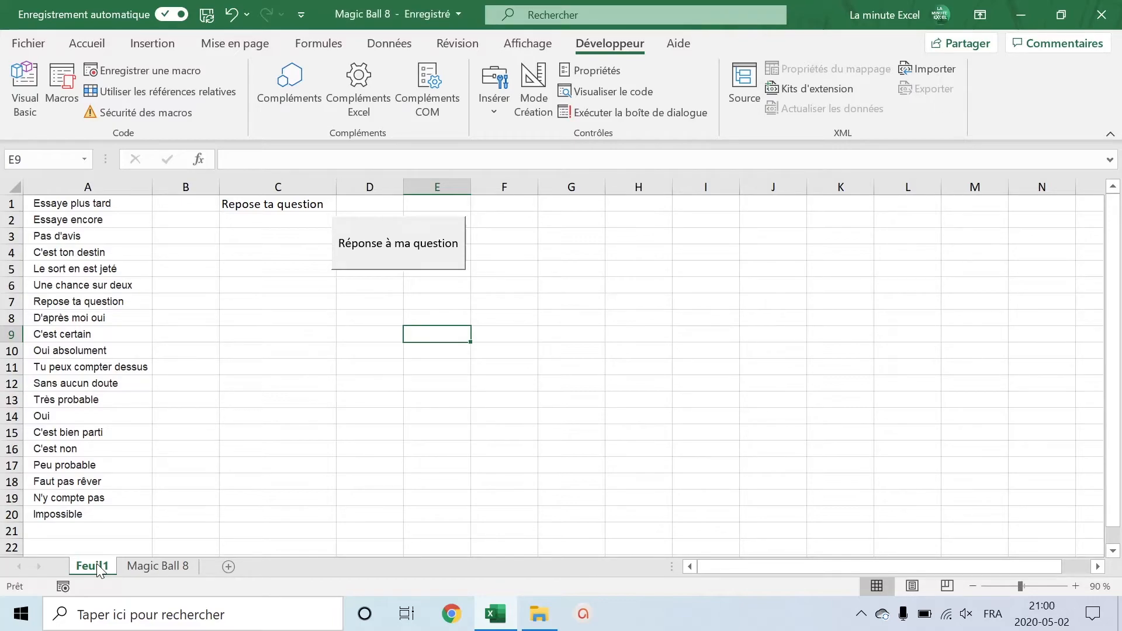
Paste the magic ball image into Feuil1 and place it over columns G to K, beside the answer button
{"action": "key", "text": "ctrl+v"}
{"action": "left_click_drag", "start_coordinate": [514, 471], "coordinate": [651, 360]}
{"action": "left_click", "coordinate": [287, 206]}
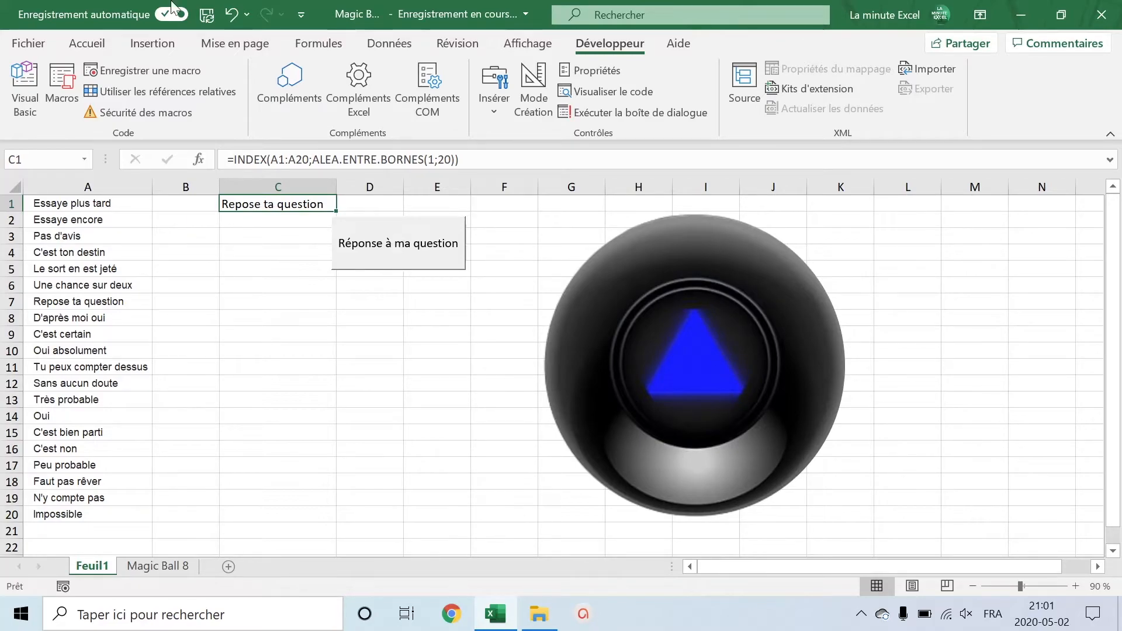
Draw a text box over the blue triangle at the centre of the magic ball
{"action": "left_click", "coordinate": [148, 41]}
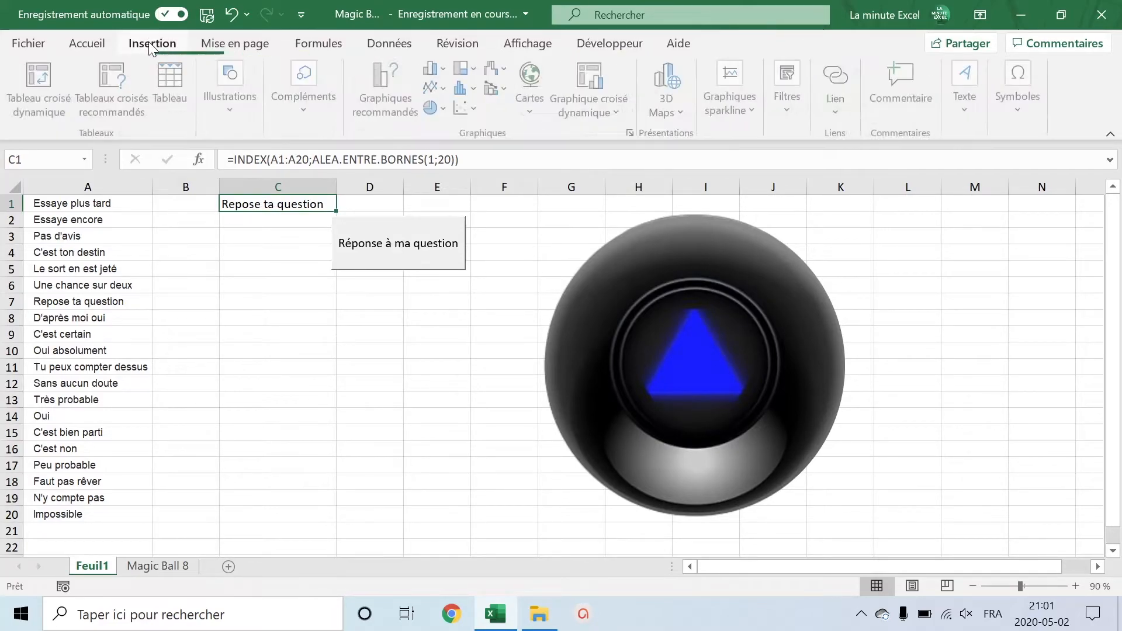
{"action": "left_click", "coordinate": [223, 103]}
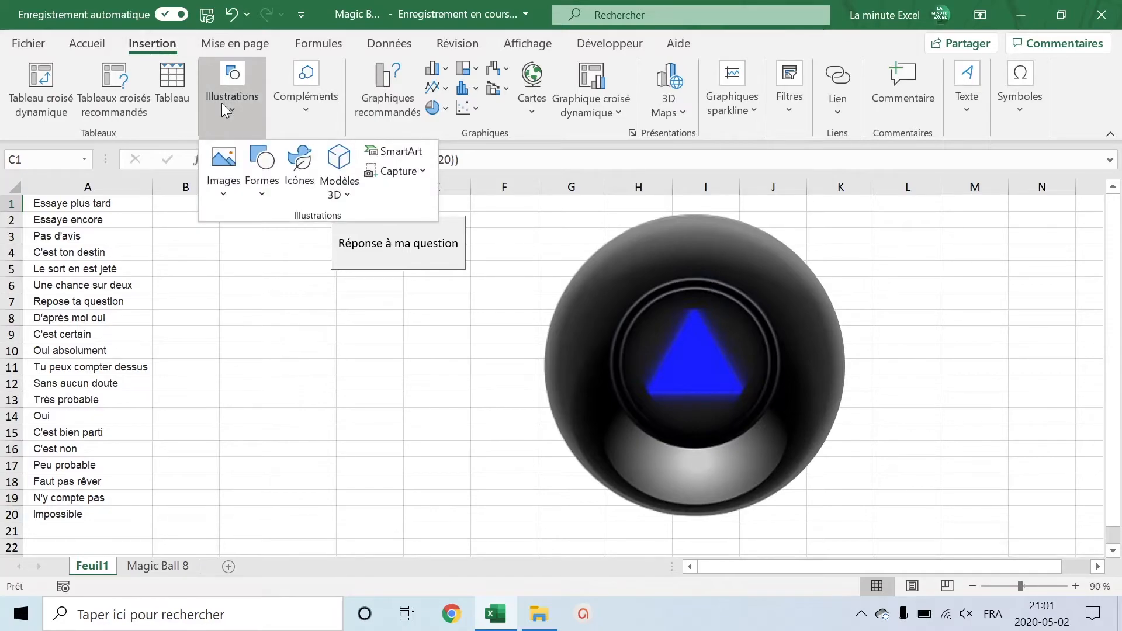
{"action": "left_click", "coordinate": [261, 194]}
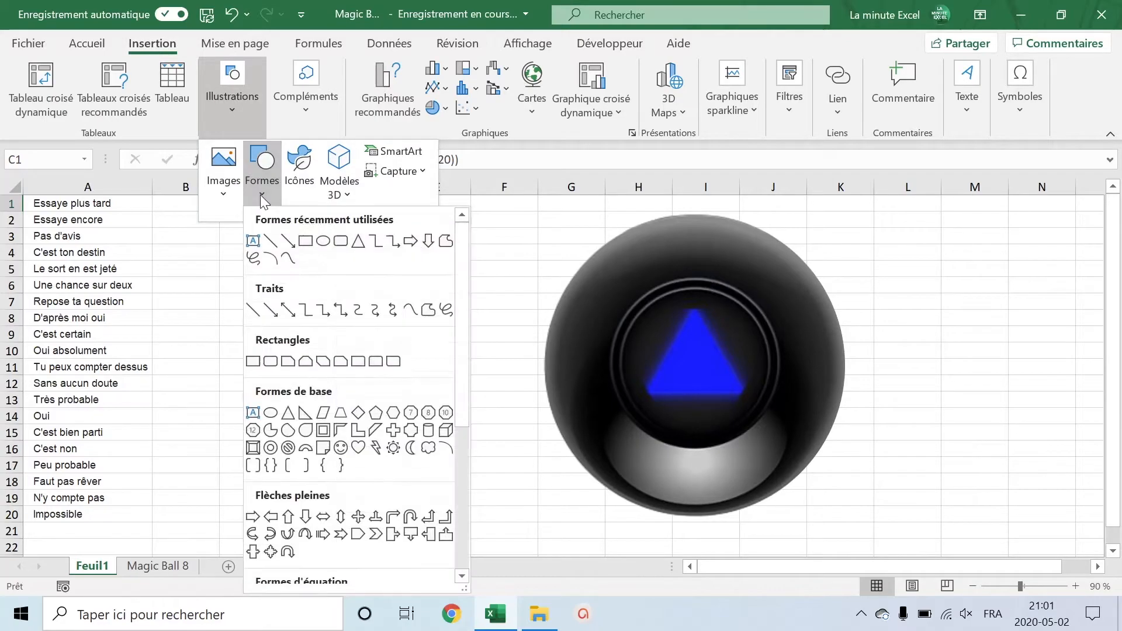
{"action": "left_click", "coordinate": [258, 239]}
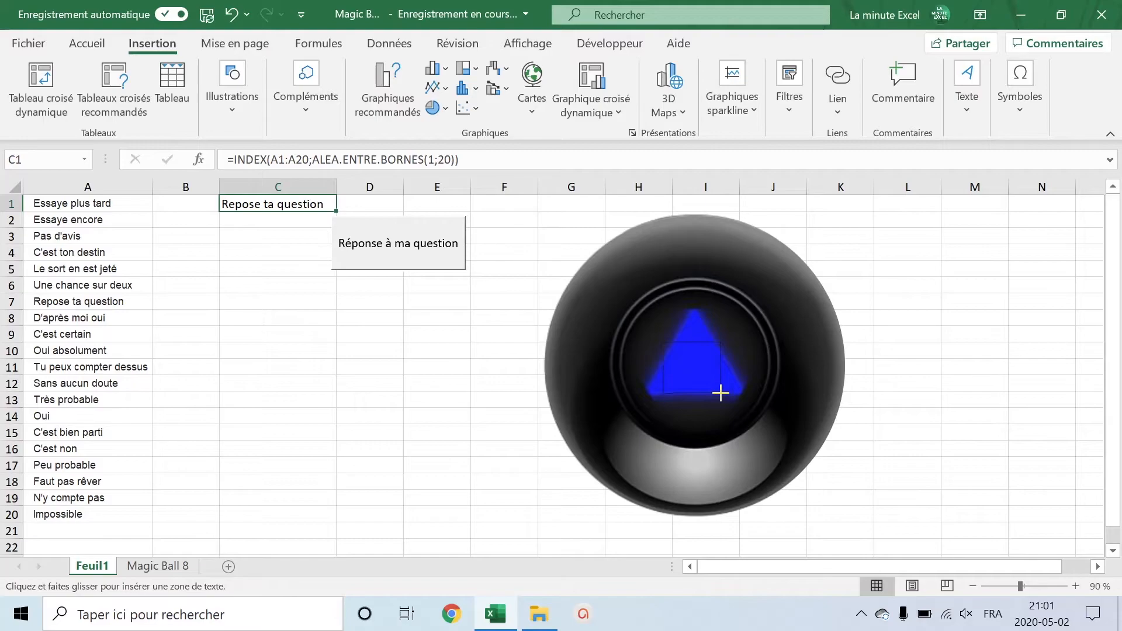
{"action": "left_click_drag", "start_coordinate": [720, 393], "coordinate": [721, 392]}
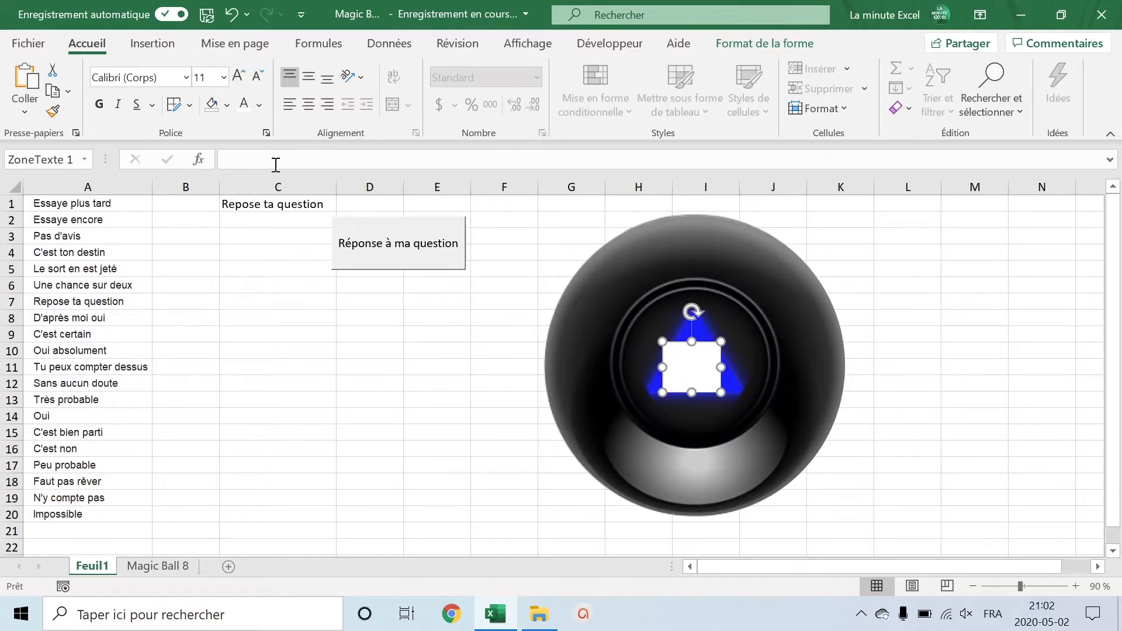
Link the text box to the random answer cell with the formula =$C$1
{"action": "left_click", "coordinate": [256, 162]}
{"action": "type", "text": "="}
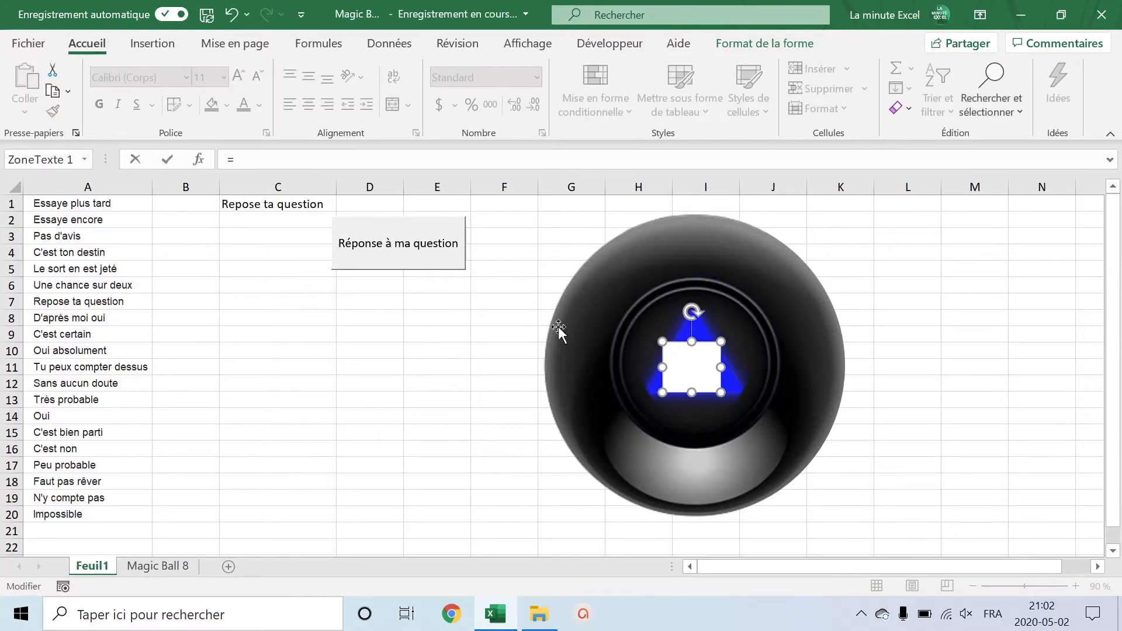
{"action": "left_click", "coordinate": [266, 204]}
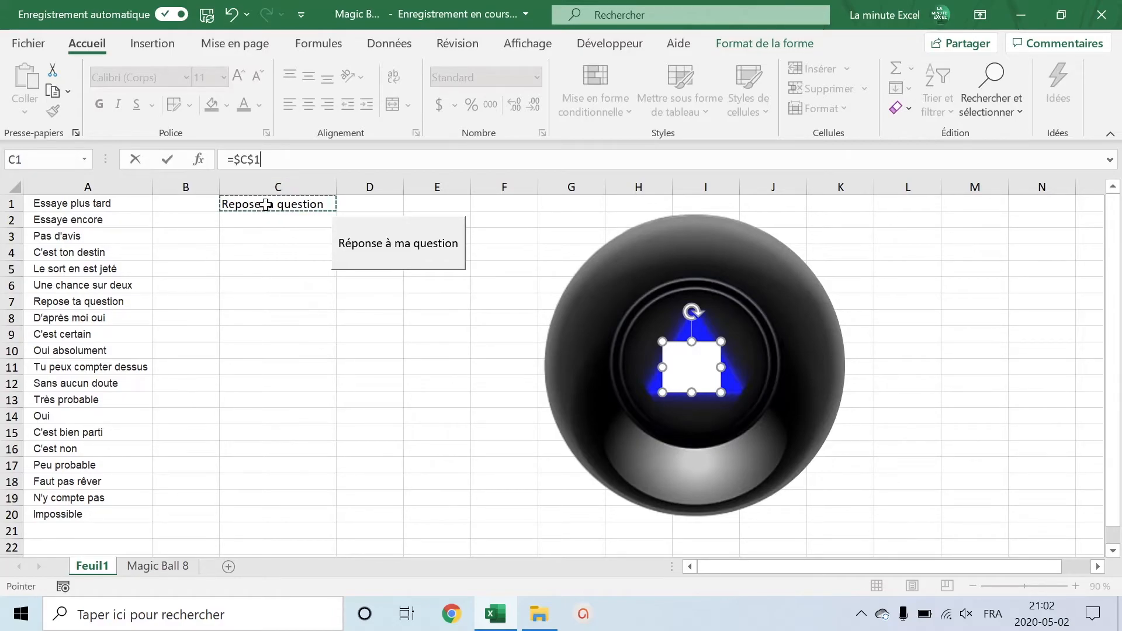
{"action": "key", "text": "Return"}
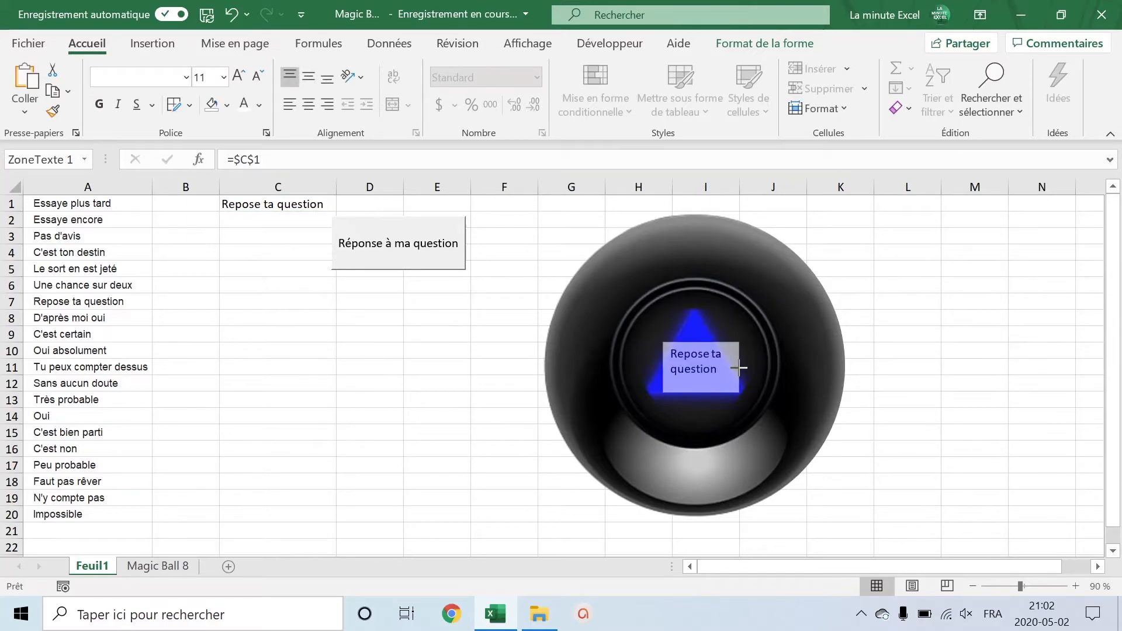
Widen the text box, centre it over the blue triangle and test it with the answer button
{"action": "left_click", "coordinate": [740, 367]}
{"action": "left_click_drag", "start_coordinate": [675, 341], "coordinate": [669, 341]}
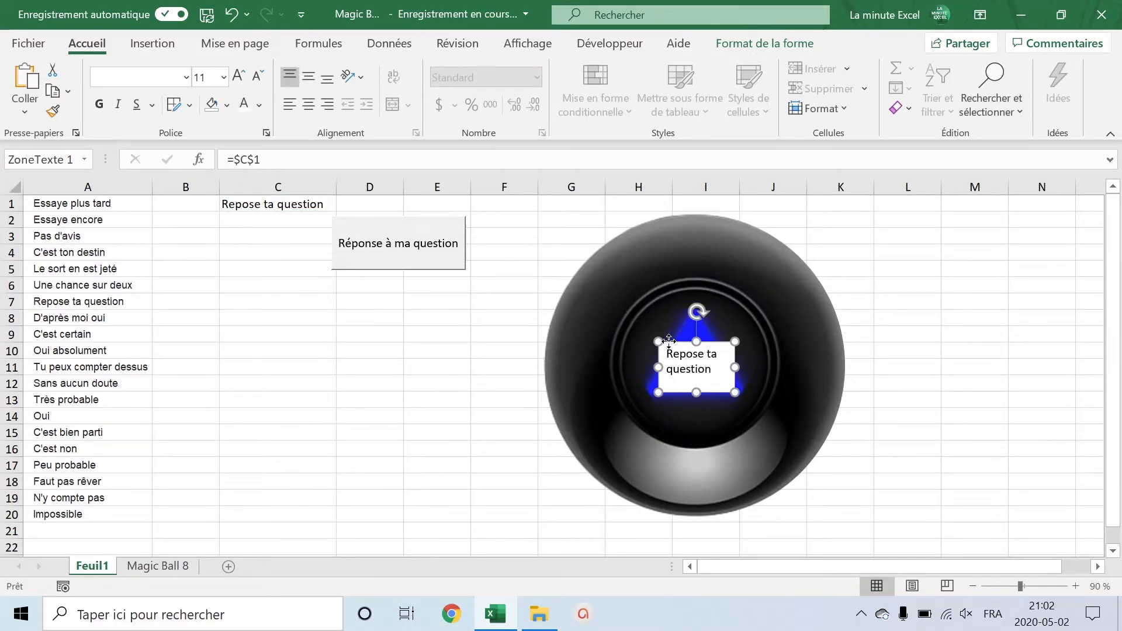
{"action": "left_click", "coordinate": [359, 243]}
{"action": "left_click", "coordinate": [370, 239]}
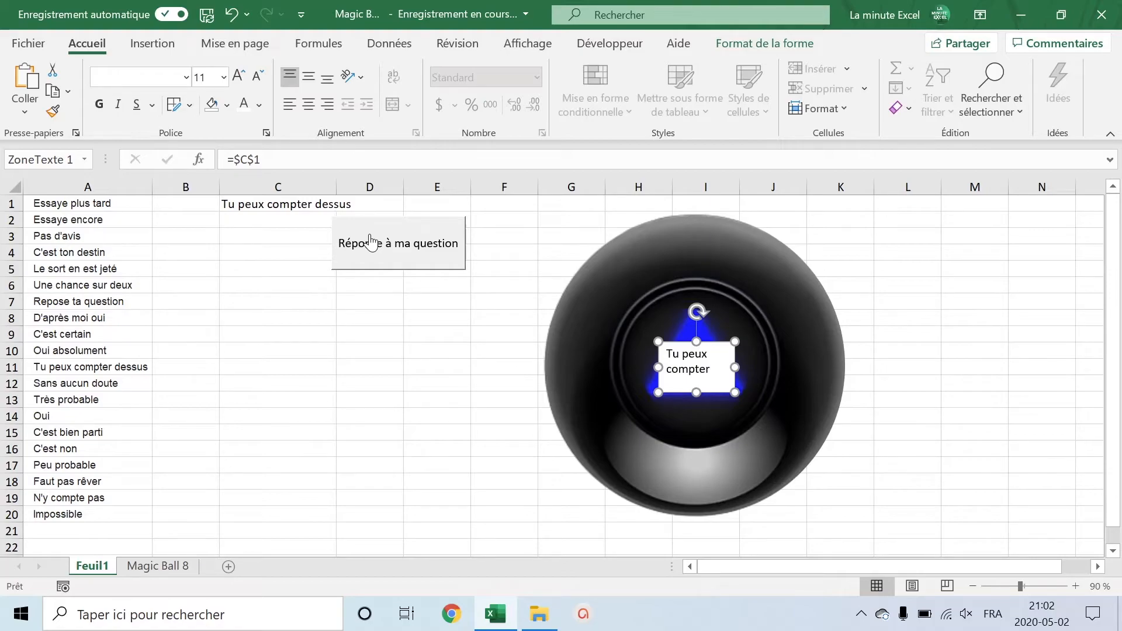
Test the answer button, then remove the fill and the outline from the text box over the blue triangle
{"action": "left_click", "coordinate": [369, 239]}
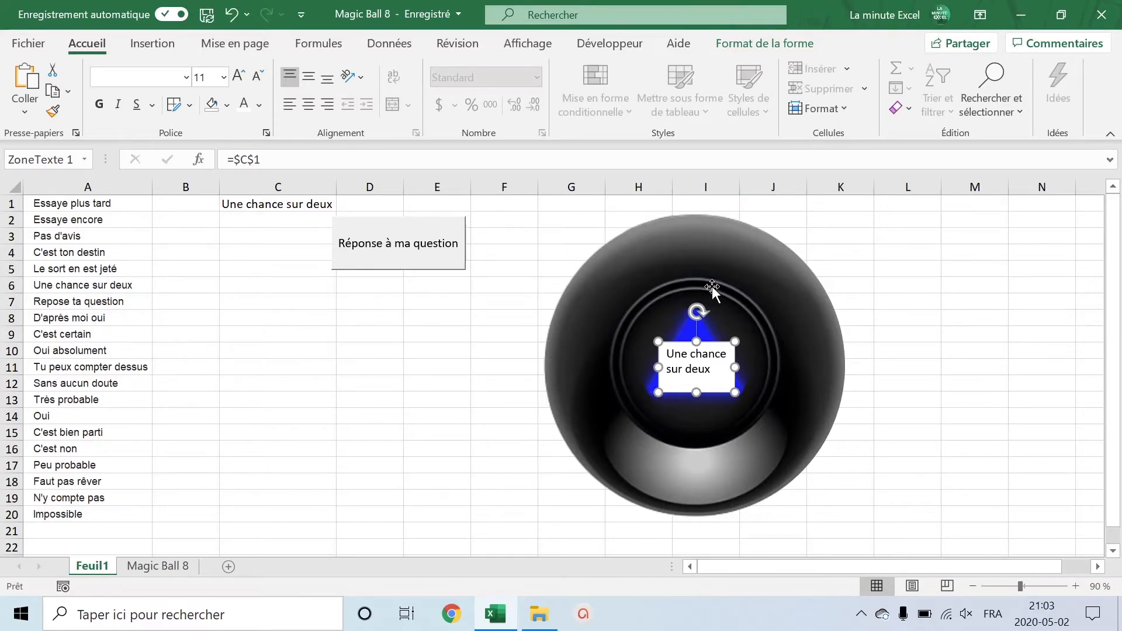
{"action": "left_click", "coordinate": [760, 45]}
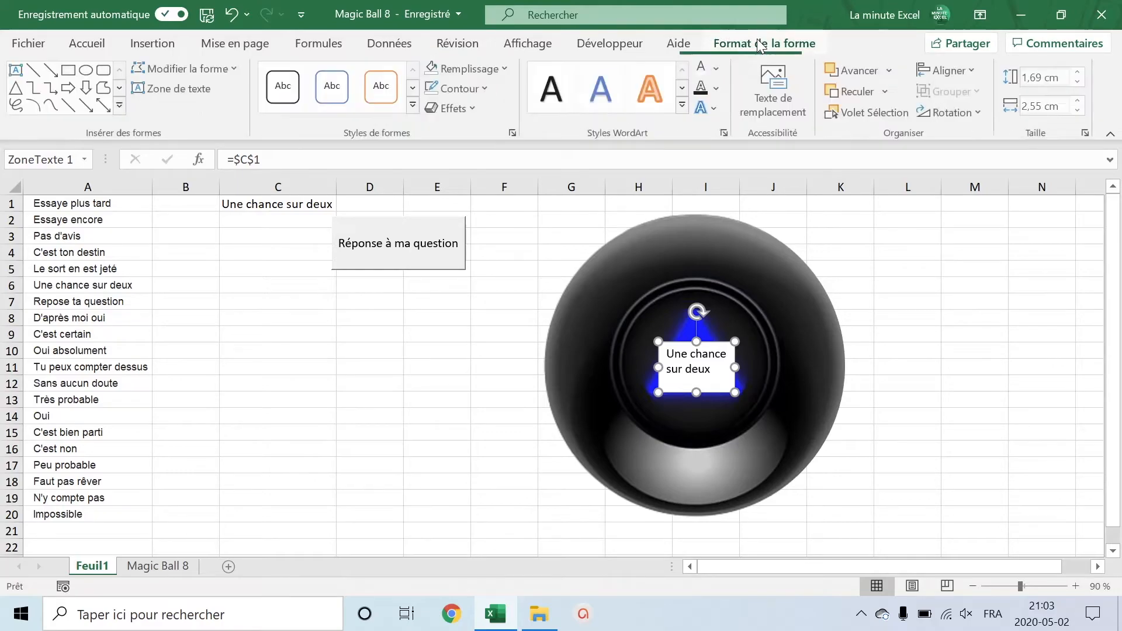
{"action": "left_click", "coordinate": [508, 69]}
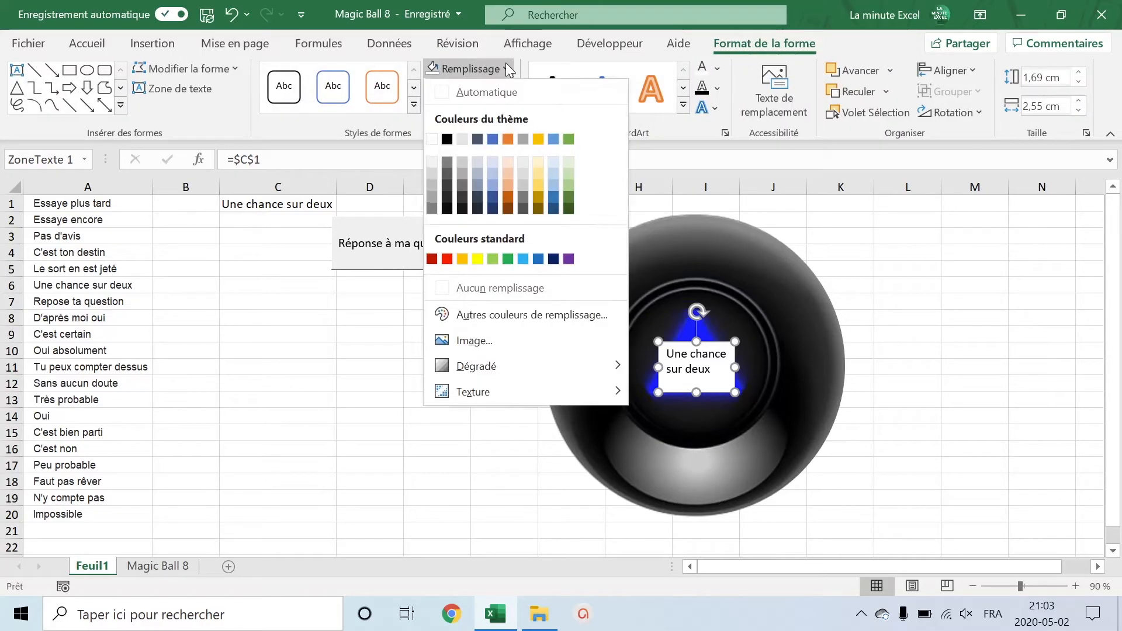
{"action": "left_click", "coordinate": [478, 291]}
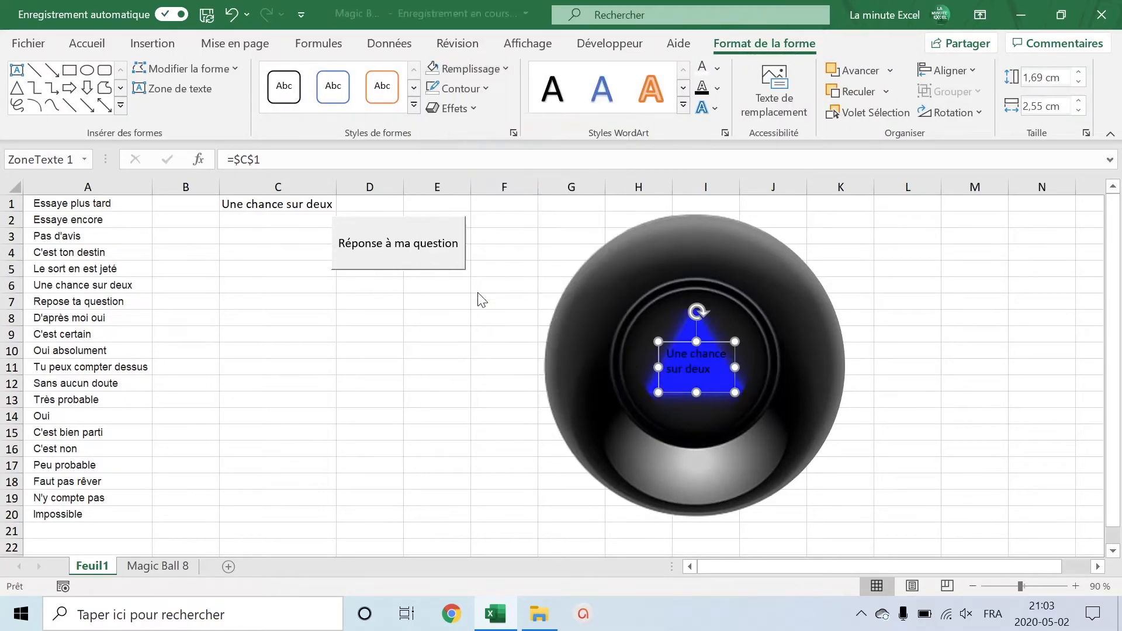
{"action": "left_click", "coordinate": [486, 90]}
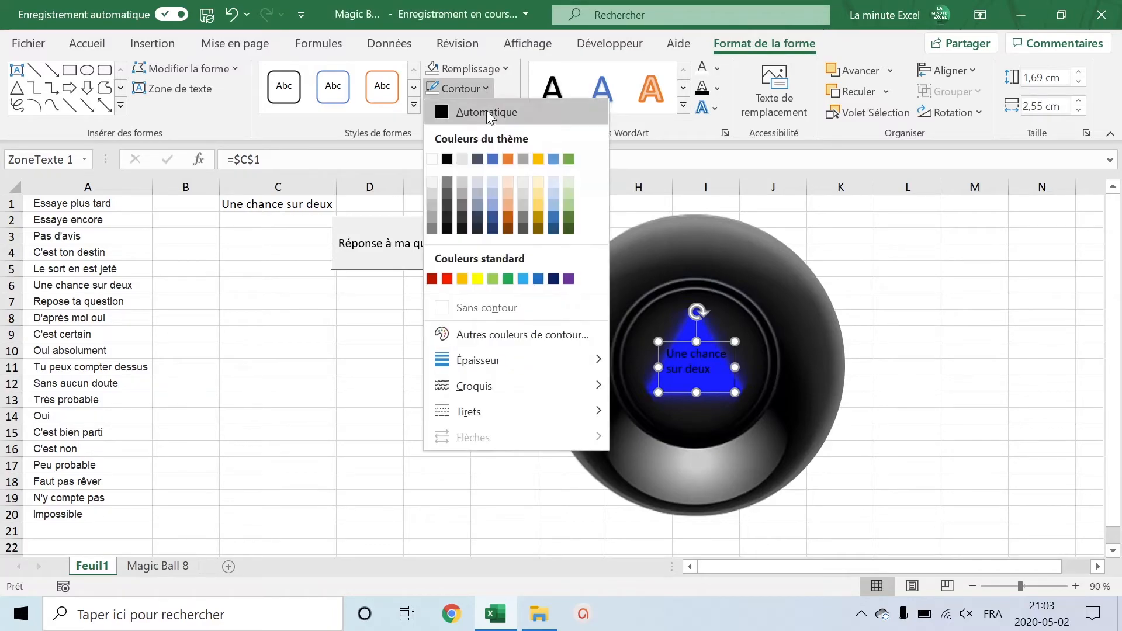
{"action": "left_click", "coordinate": [468, 310]}
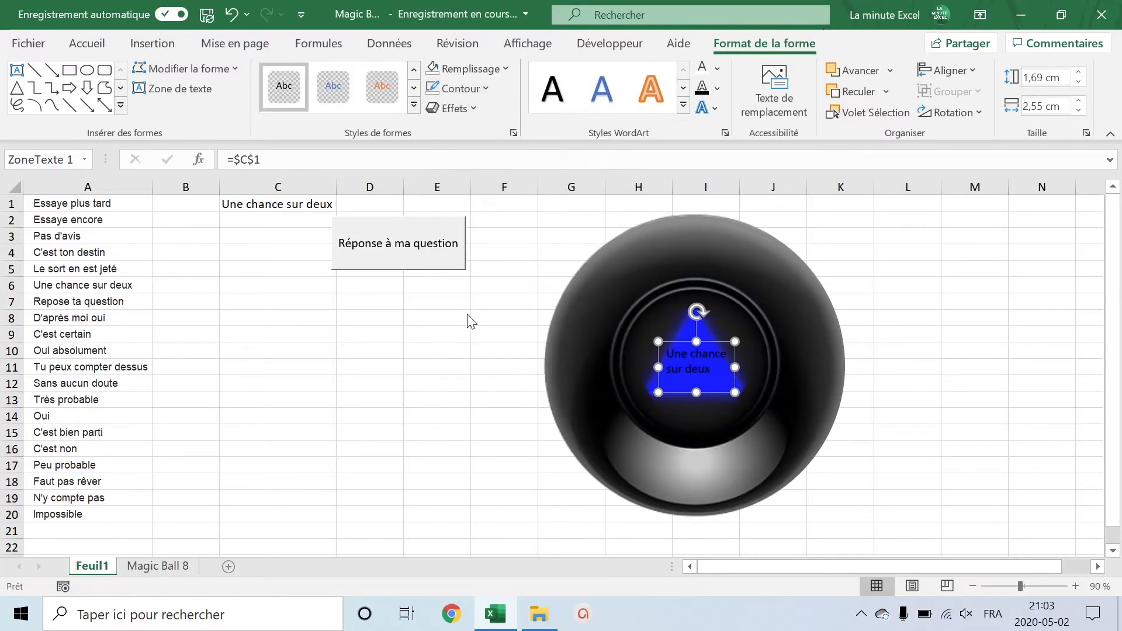
Format the text box's text as white, bold and 14 pt, centred horizontally and vertically
{"action": "left_click", "coordinate": [717, 67]}
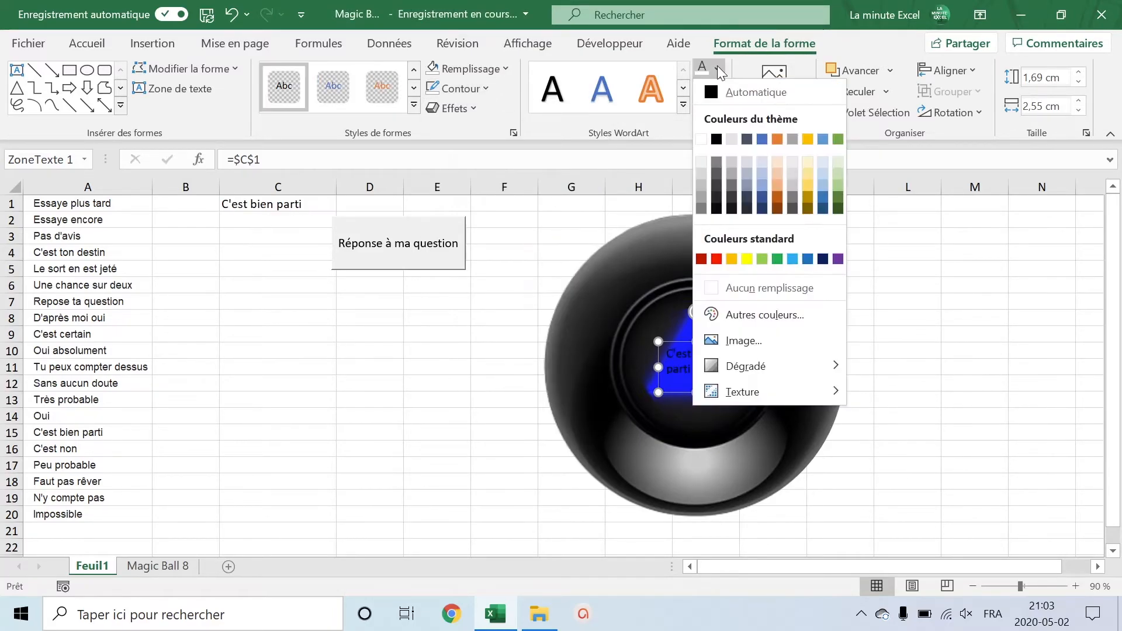
{"action": "left_click", "coordinate": [701, 139]}
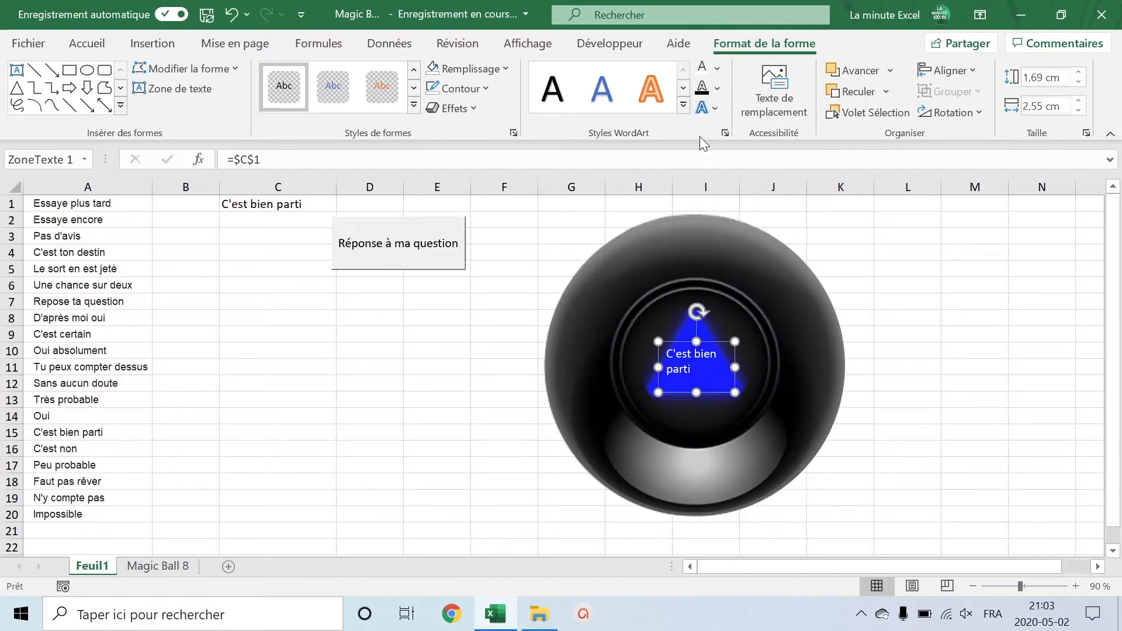
{"action": "left_click", "coordinate": [87, 42]}
{"action": "left_click", "coordinate": [238, 76]}
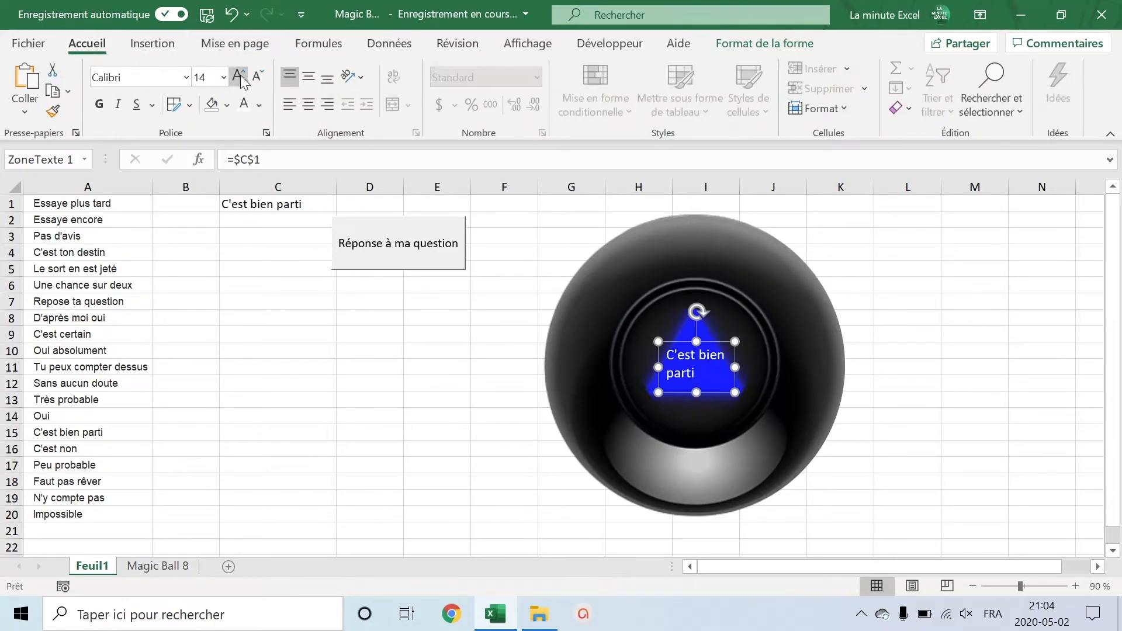
{"action": "left_click", "coordinate": [99, 105]}
{"action": "left_click", "coordinate": [308, 104]}
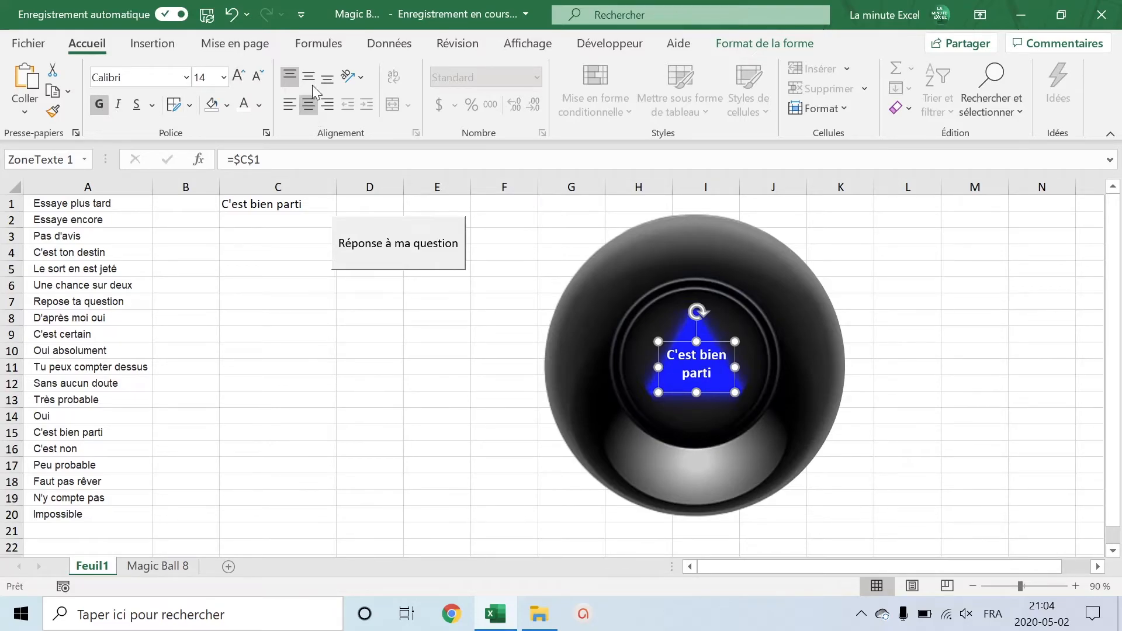
{"action": "left_click", "coordinate": [309, 77]}
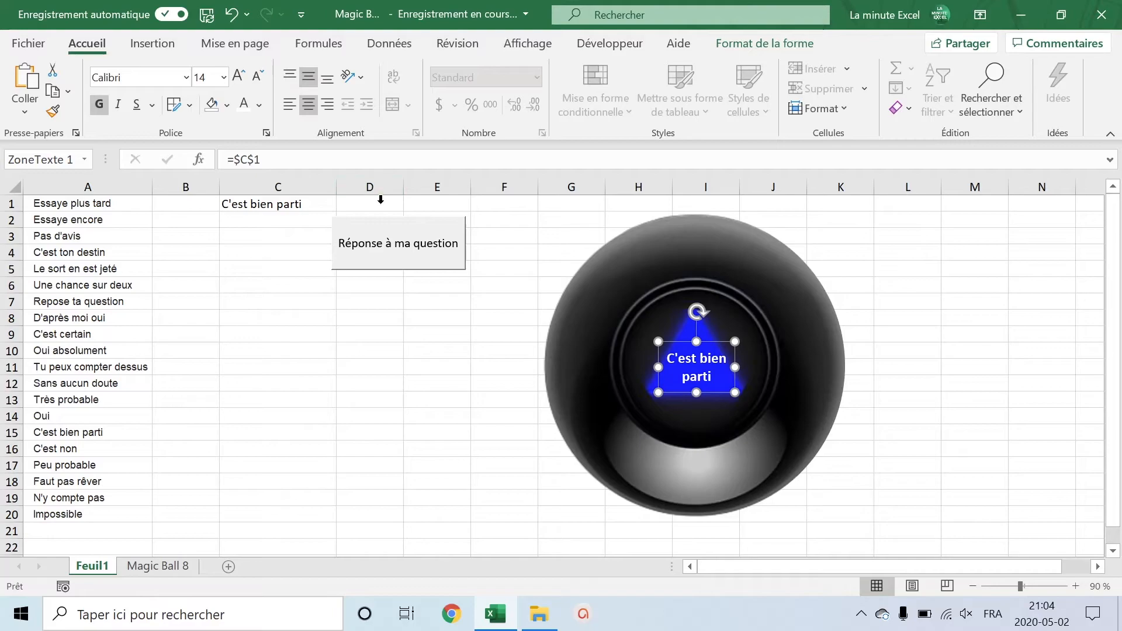
Try several random answers with the answer button, widening the text box slightly and reducing its font size to 11 so they fit
{"action": "left_click", "coordinate": [395, 242]}
{"action": "left_click", "coordinate": [397, 240]}
{"action": "left_click", "coordinate": [397, 239]}
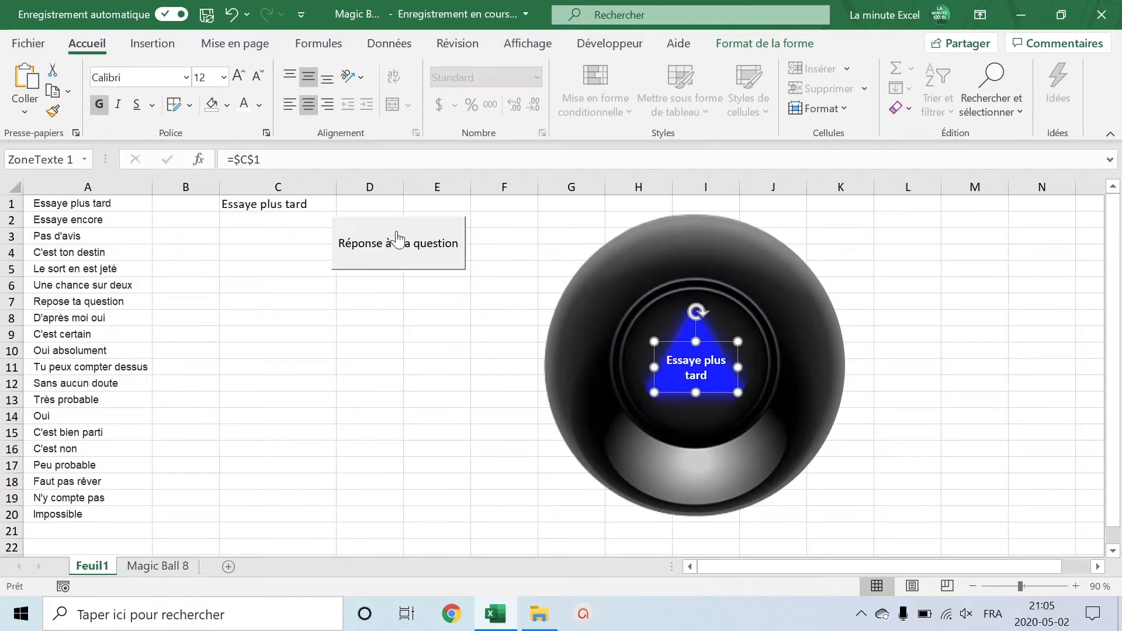
{"action": "left_click", "coordinate": [397, 239]}
{"action": "left_click", "coordinate": [394, 238]}
{"action": "left_click", "coordinate": [908, 285]}
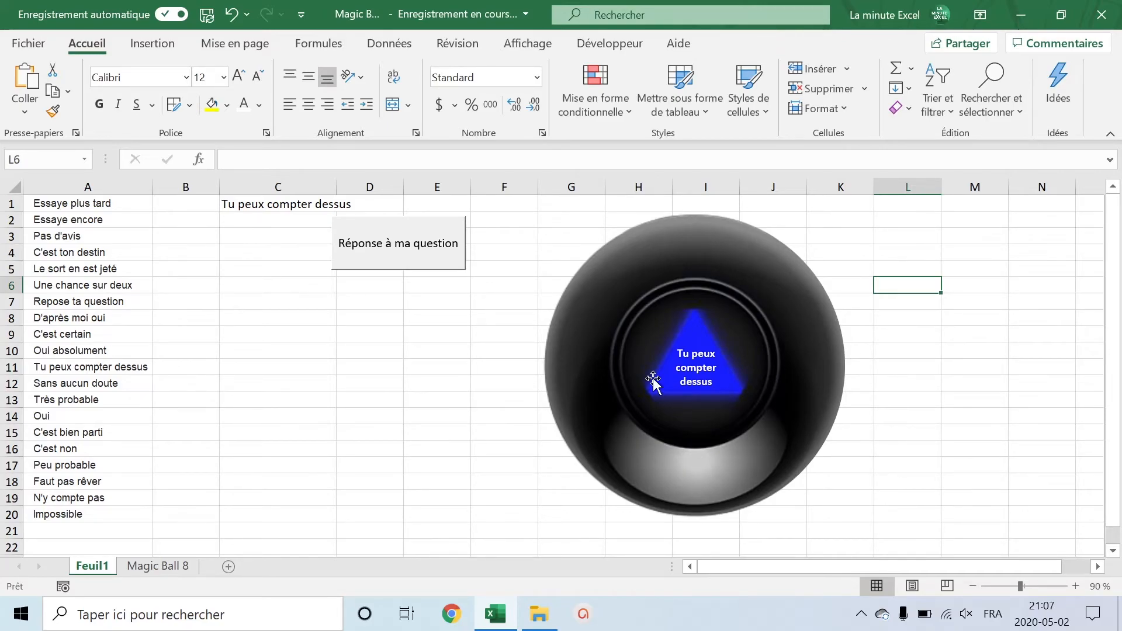
Group the magic ball image with its text box and shift the group slightly to the left
{"action": "left_click", "coordinate": [741, 238]}
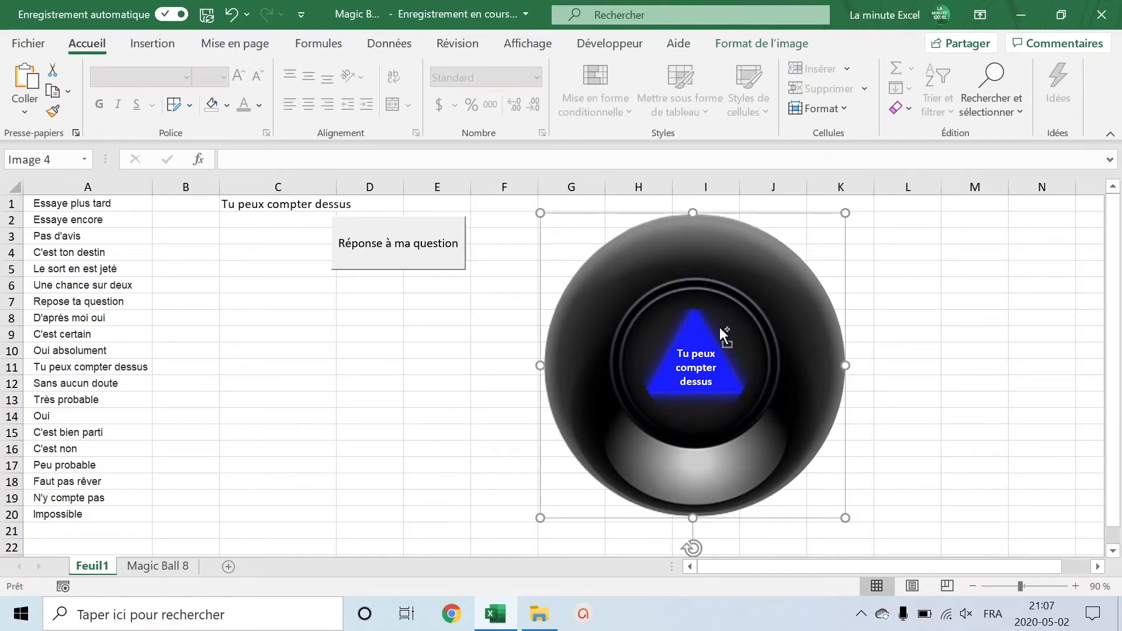
{"action": "left_click", "coordinate": [711, 357]}
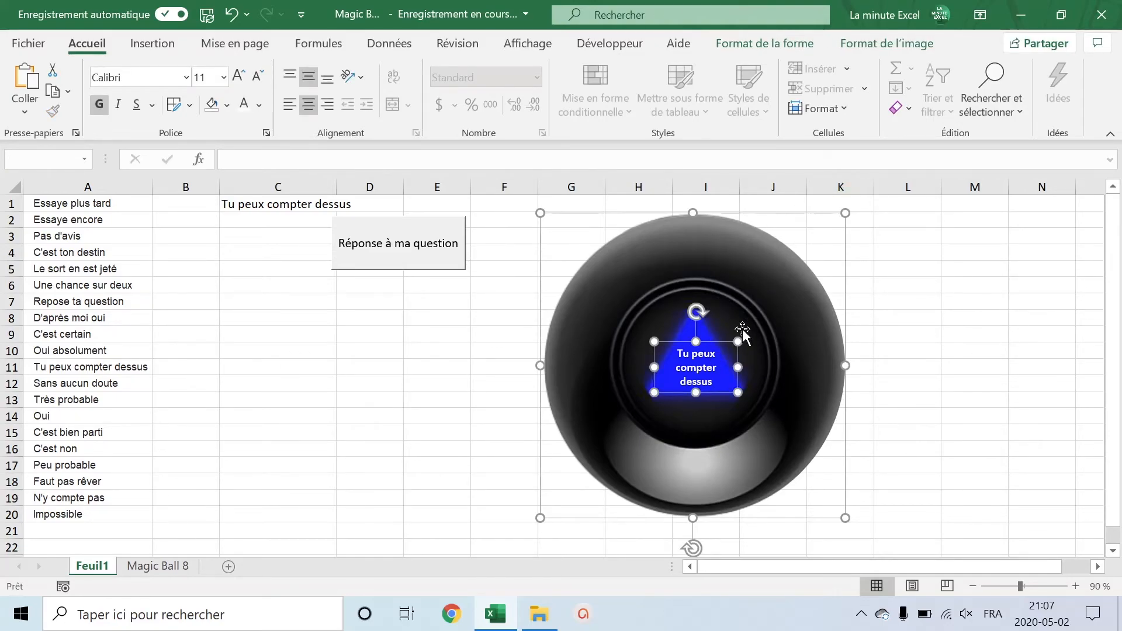
{"action": "right_click", "coordinate": [728, 345]}
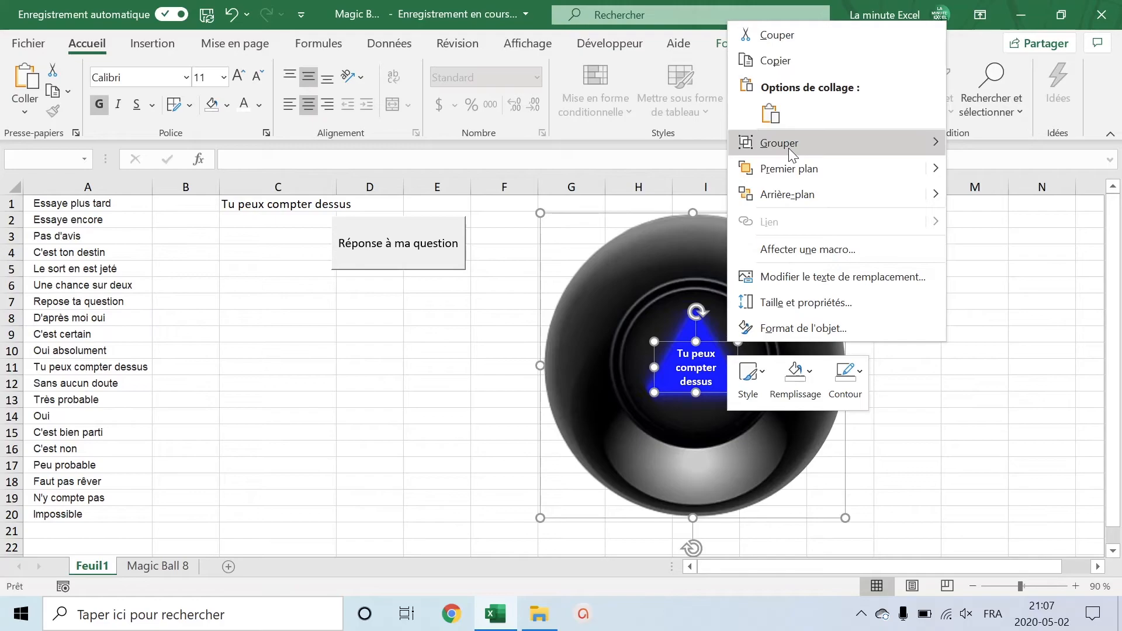
{"action": "mouse_move", "coordinate": [788, 148]}
{"action": "left_click", "coordinate": [996, 144]}
{"action": "mouse_move", "coordinate": [700, 276]}
{"action": "left_mouse_down"}
{"action": "mouse_move", "coordinate": [634, 283]}
{"action": "mouse_move", "coordinate": [626, 325]}
{"action": "mouse_move", "coordinate": [696, 275]}
{"action": "left_mouse_up"}
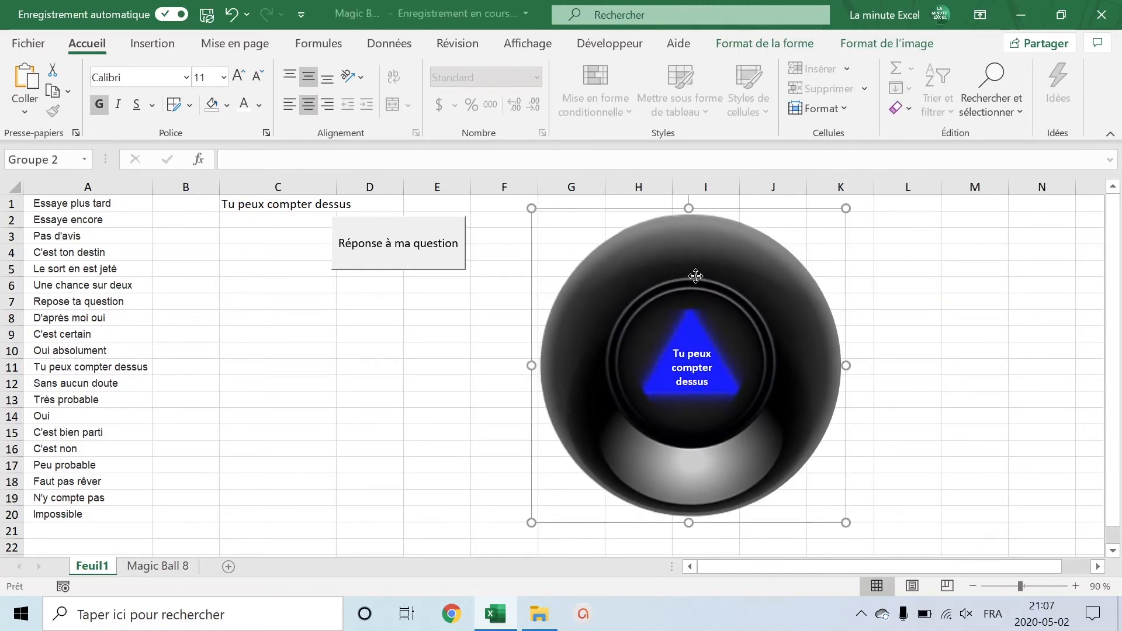
Hide columns A to C, which contain the answer list and the random answer cell
{"action": "left_click", "coordinate": [321, 180]}
{"action": "left_click_drag", "start_coordinate": [321, 180], "coordinate": [278, 181]}
{"action": "right_click", "coordinate": [277, 182]}
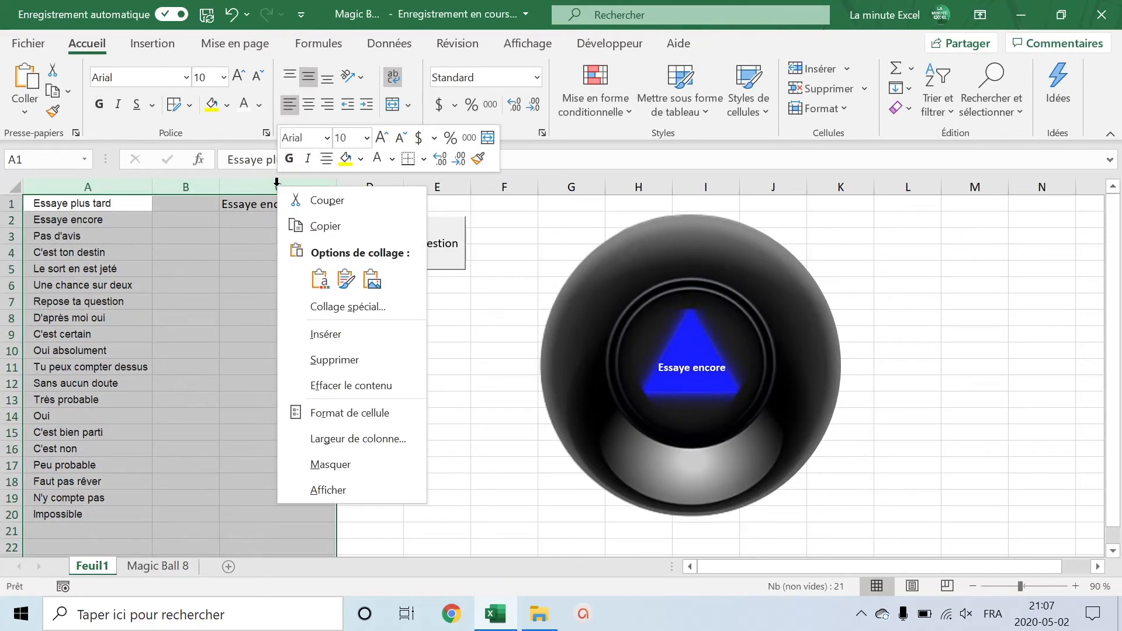
{"action": "left_click", "coordinate": [354, 466]}
Move the answer button over columns D to F, rows 2 to 4, beside the magic ball
{"action": "left_click", "coordinate": [145, 216], "text": "ctrl"}
{"action": "left_click_drag", "start_coordinate": [145, 216], "coordinate": [168, 209]}
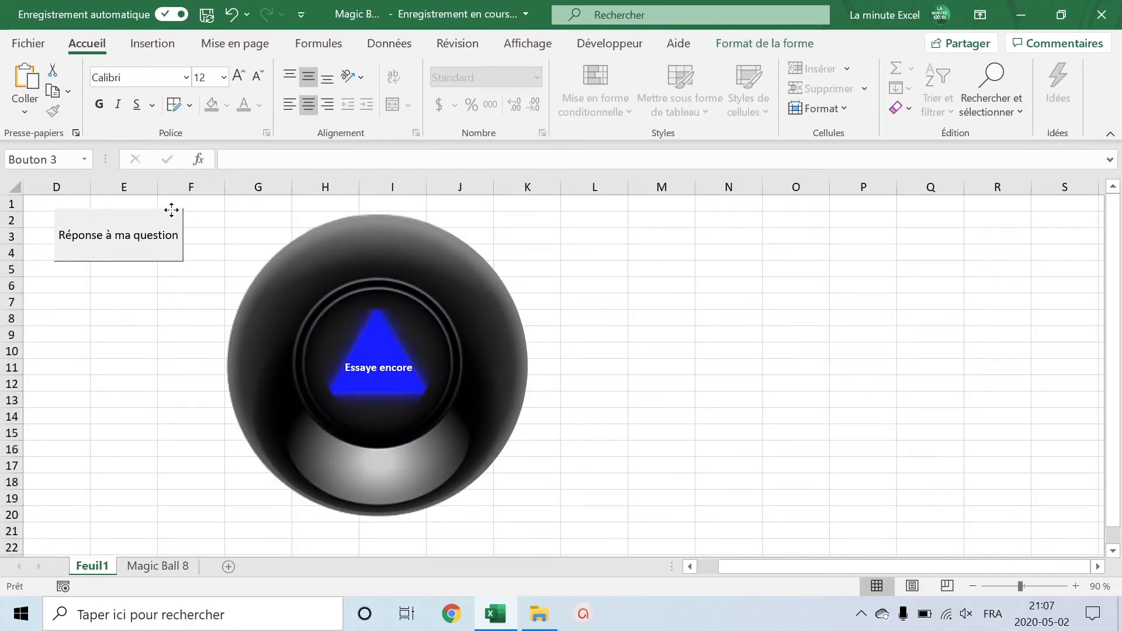
{"action": "left_click", "coordinate": [258, 235]}
Apply white outline and inside borders to all cells of Feuil1 to mask the gridlines
{"action": "left_click", "coordinate": [13, 183]}
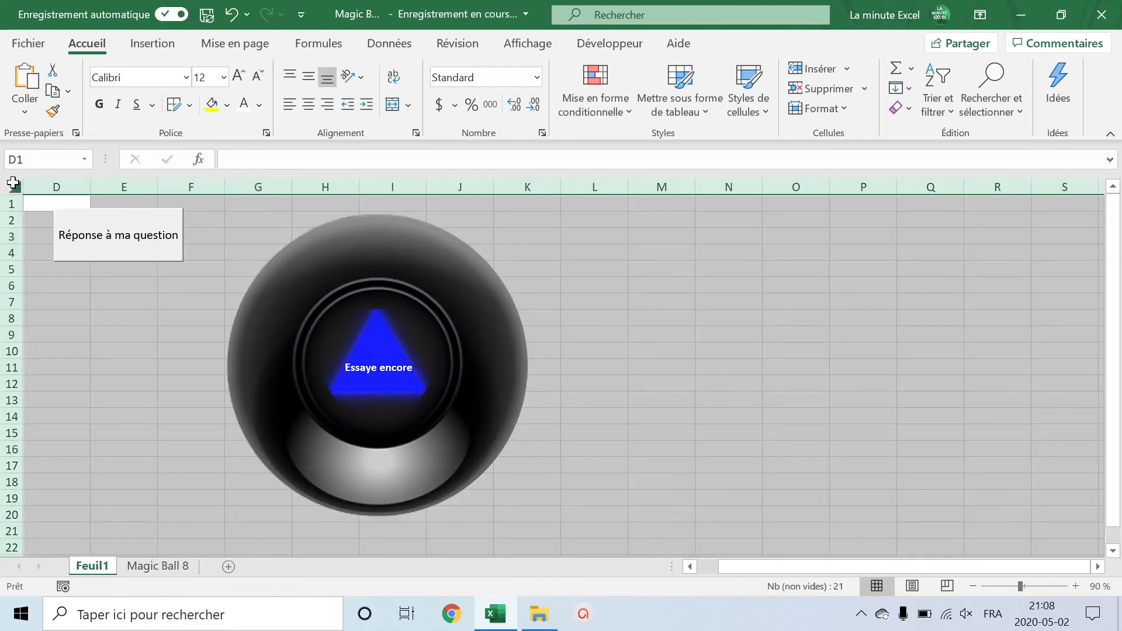
{"action": "key", "text": "ctrl+1"}
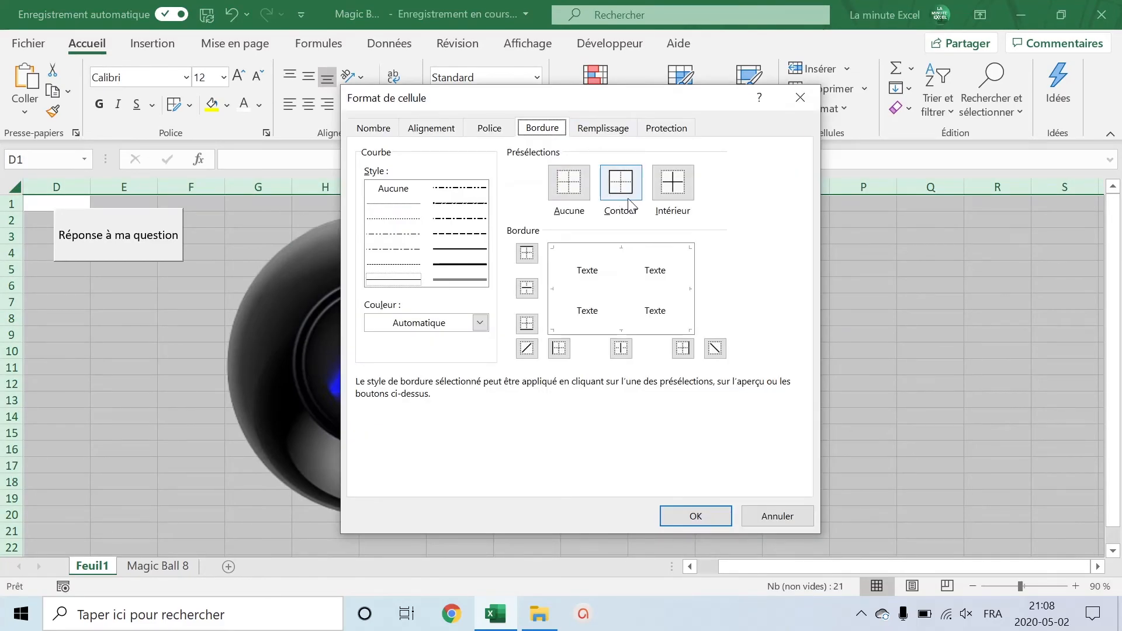
{"action": "left_click", "coordinate": [620, 182]}
{"action": "left_click", "coordinate": [673, 183]}
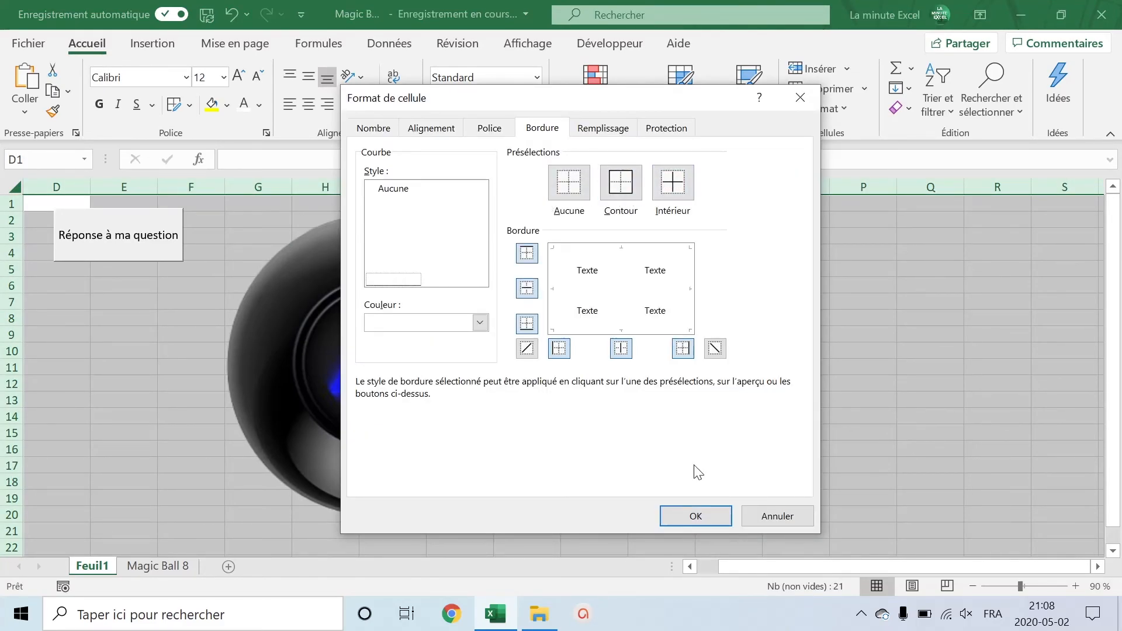
{"action": "left_click", "coordinate": [696, 515]}
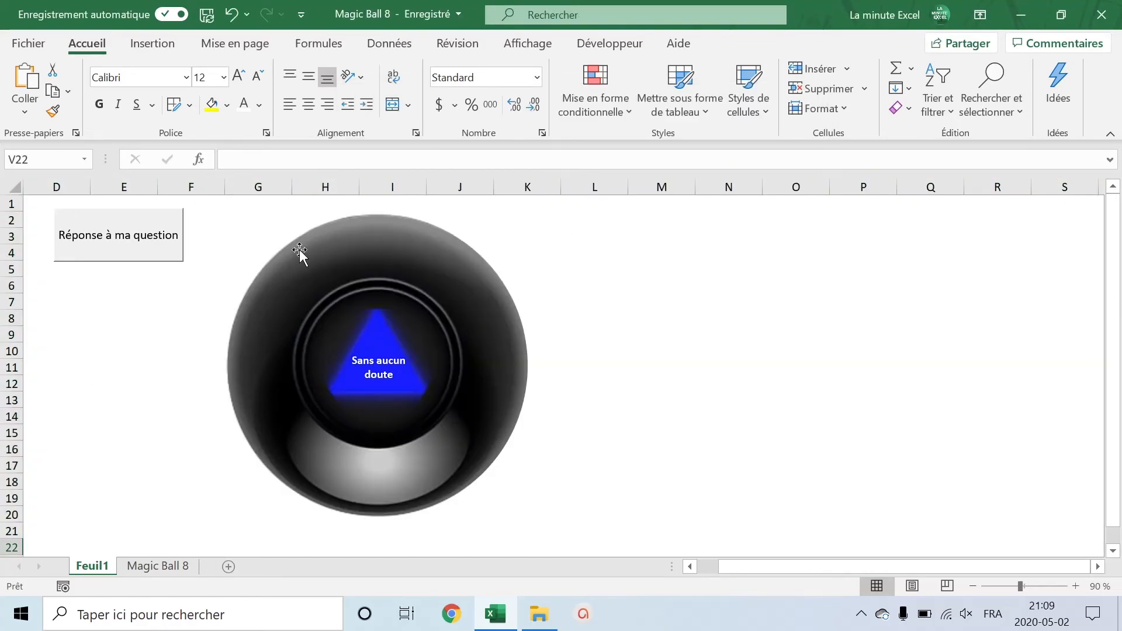
Test the finished magic ball by requesting several random answers with the answer button
{"action": "left_click", "coordinate": [95, 229]}
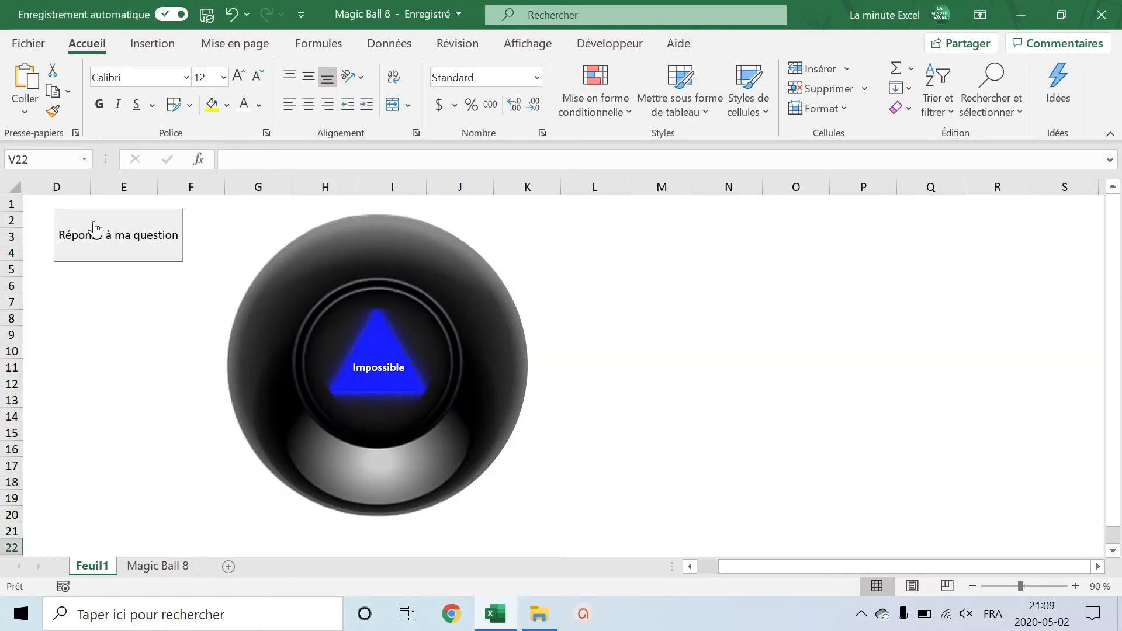
{"action": "left_click", "coordinate": [96, 230]}
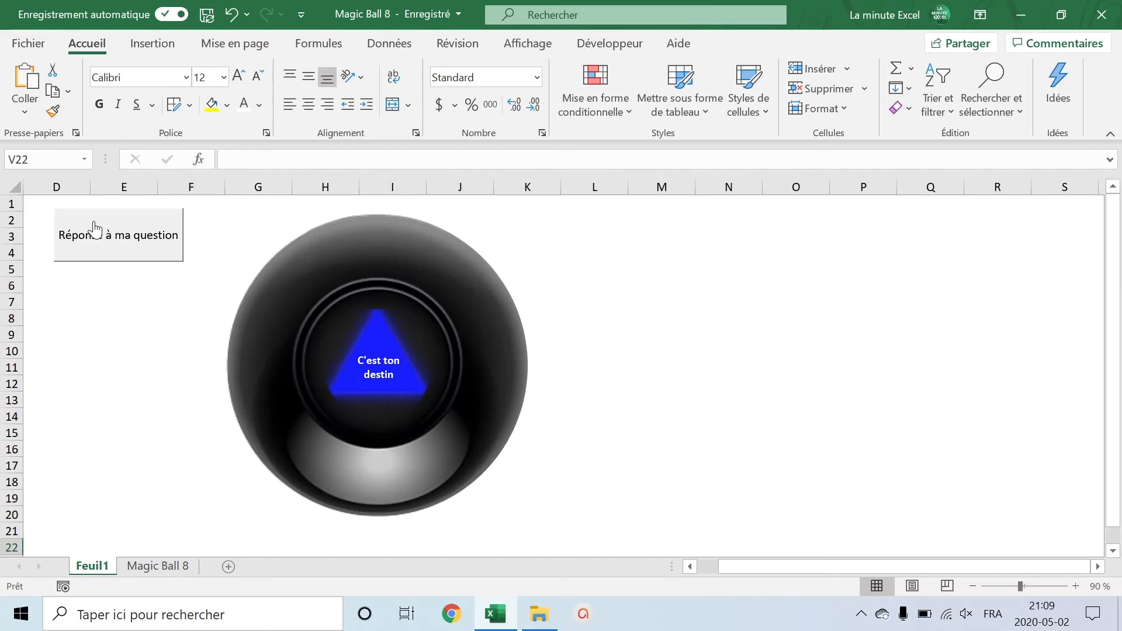
{"action": "left_click", "coordinate": [117, 240]}
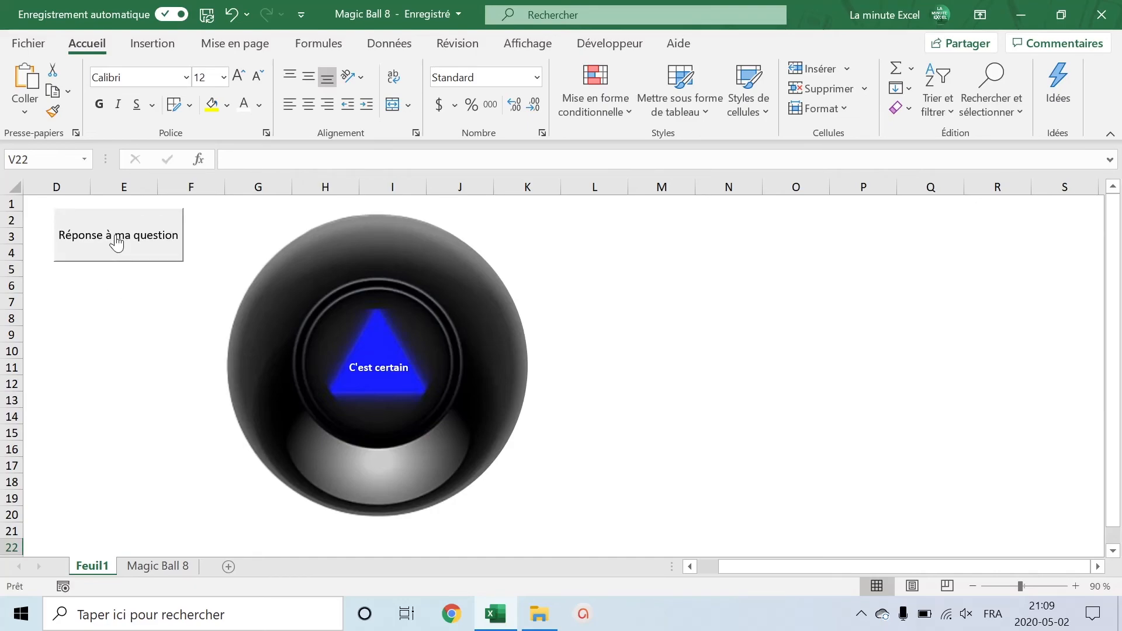